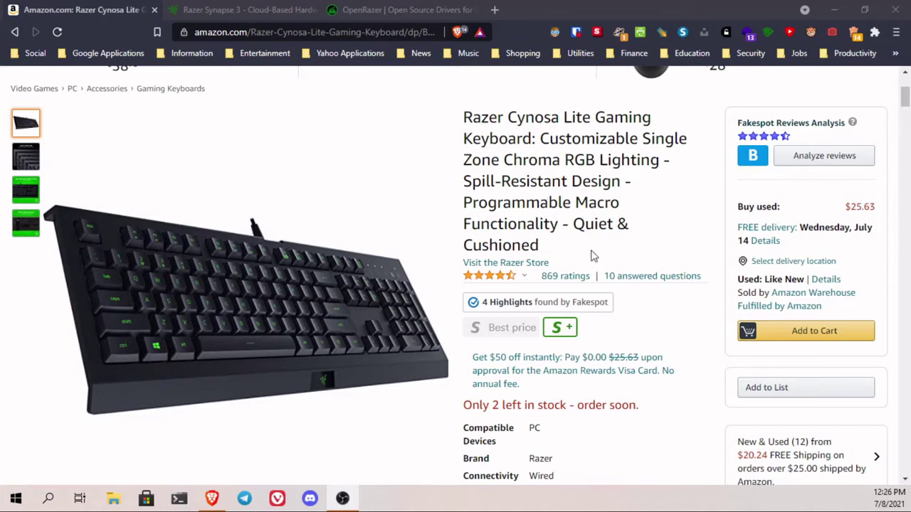
pyautogui.scroll(3, 575, 249)
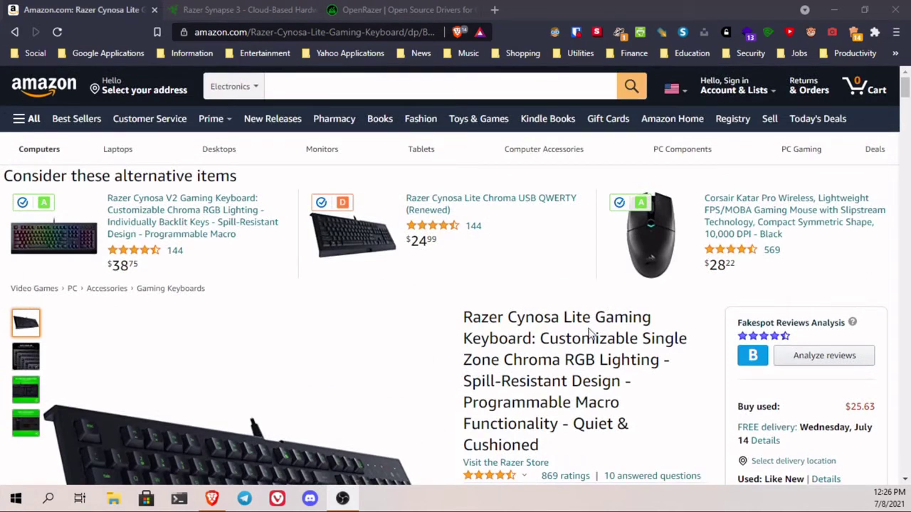
pyautogui.scroll(-1, 626, 302)
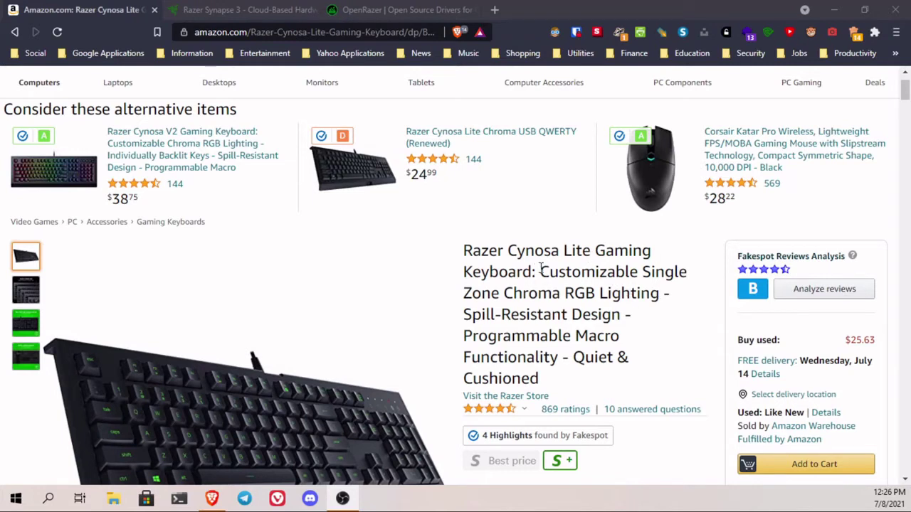
pyautogui.moveTo(437, 263)
pyautogui.scroll(-2, 605, 299)
pyautogui.scroll(2, 605, 299)
pyautogui.scroll(-2, 546, 306)
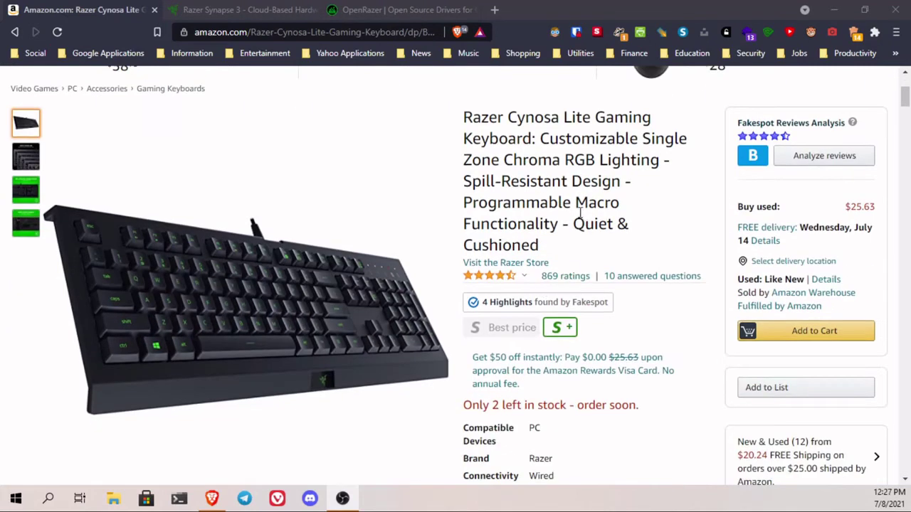
pyautogui.scroll(2, 508, 163)
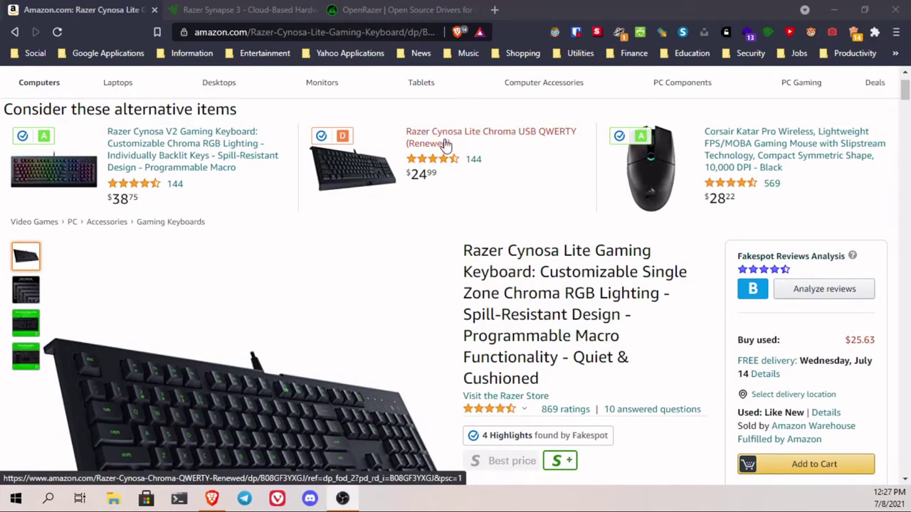
pyautogui.scroll(-2, 544, 262)
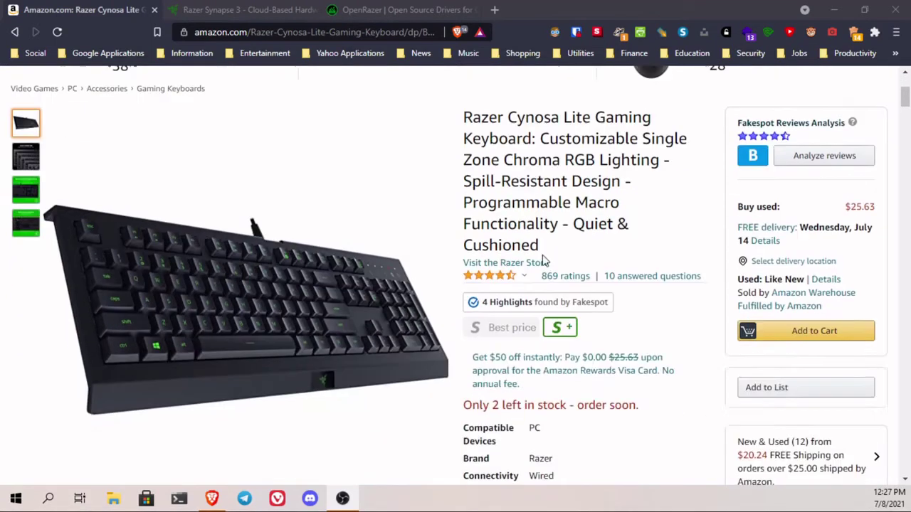
pyautogui.scroll(1, 546, 258)
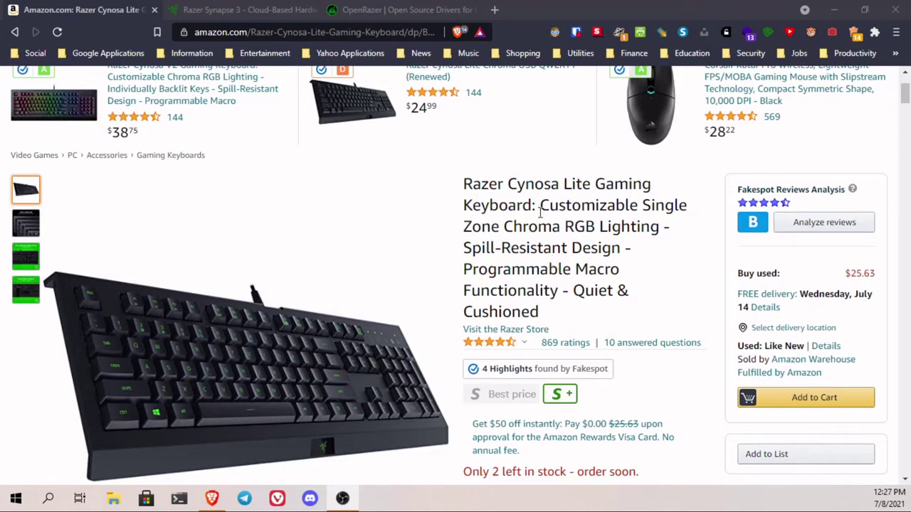
pyautogui.scroll(1, 539, 246)
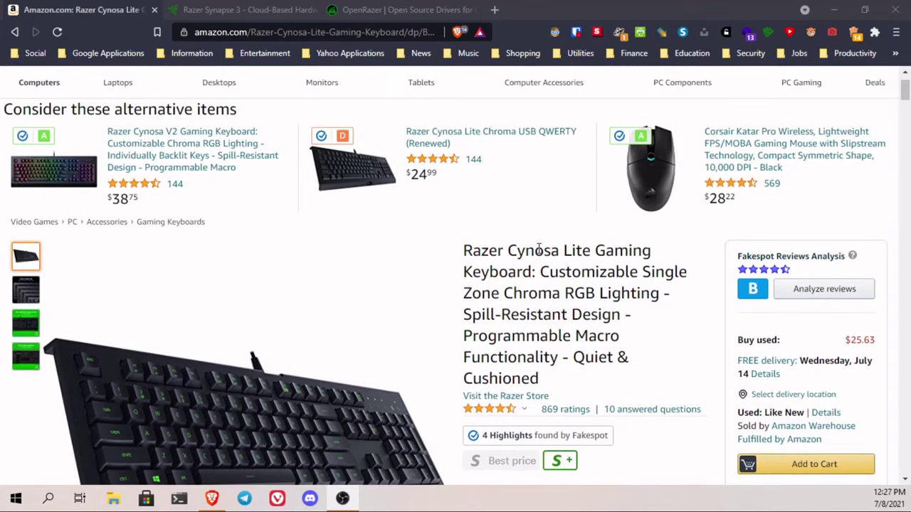
pyautogui.scroll(-1, 549, 254)
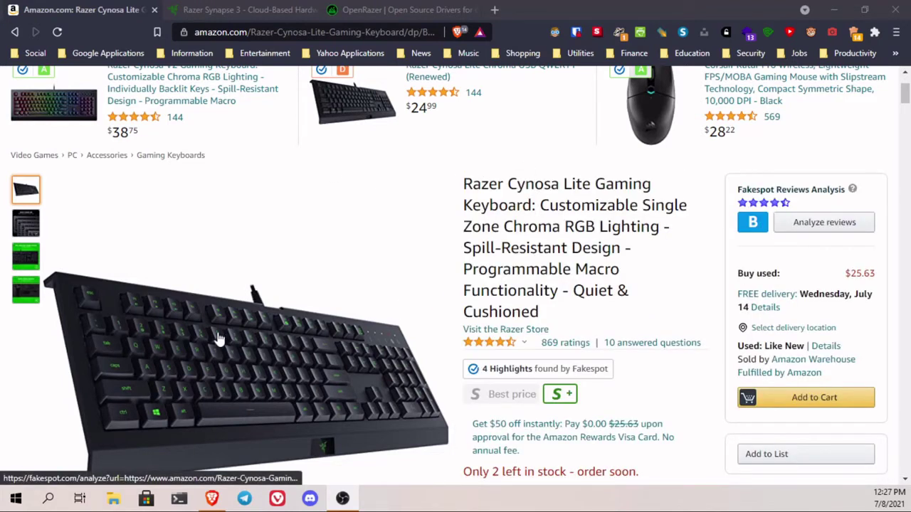
# - Switch Amazon's main image to the second thumbnail, showing Chroma RGB lighting with 16.8 million colours
pyautogui.moveTo(263, 334)
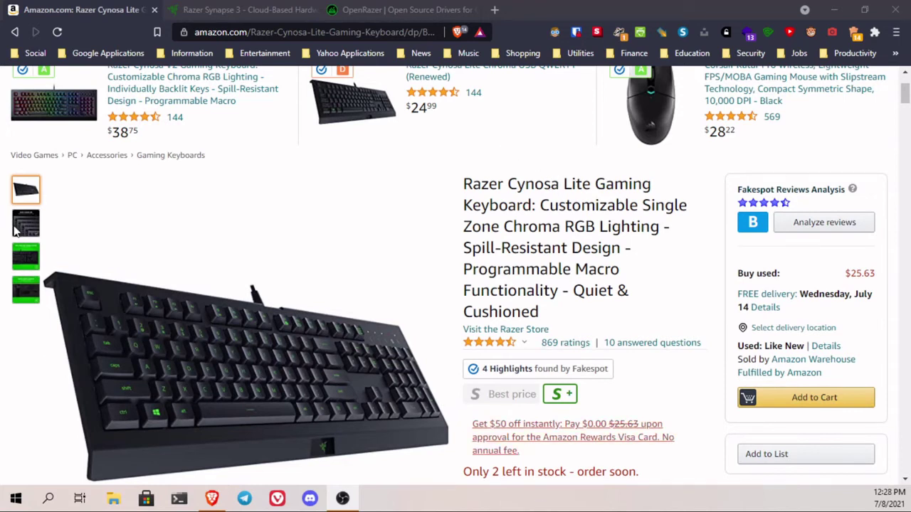
pyautogui.moveTo(31, 227)
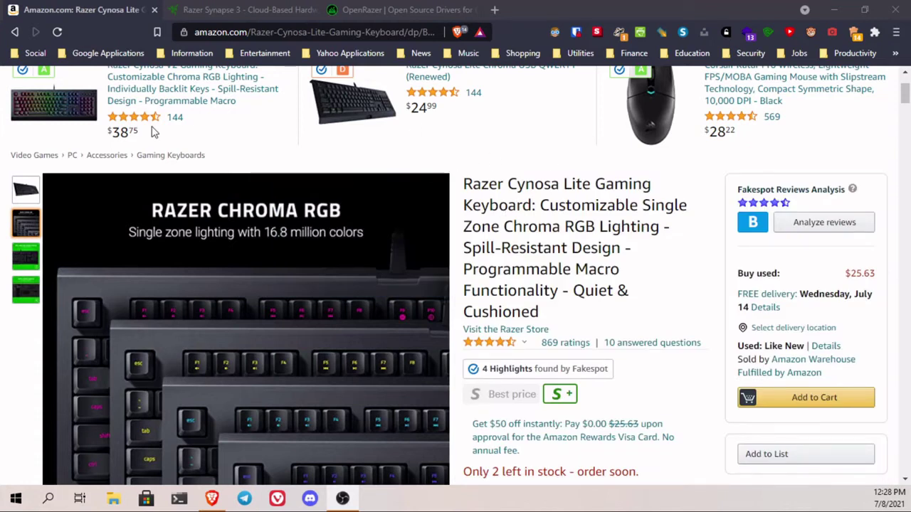
# - Move past the spill-resistant image to the fourth thumbnail, 'Razer Synapse Enabled'
pyautogui.scroll(1, 150, 149)
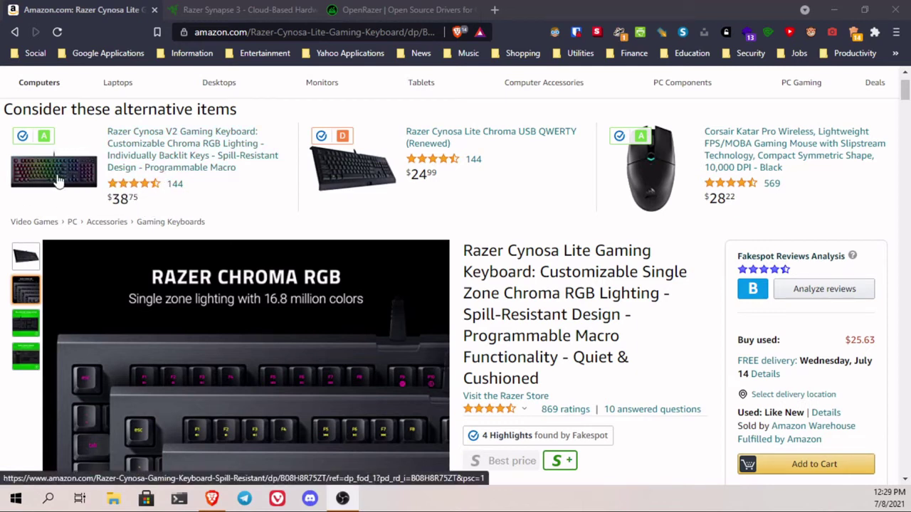
pyautogui.scroll(-1, 59, 181)
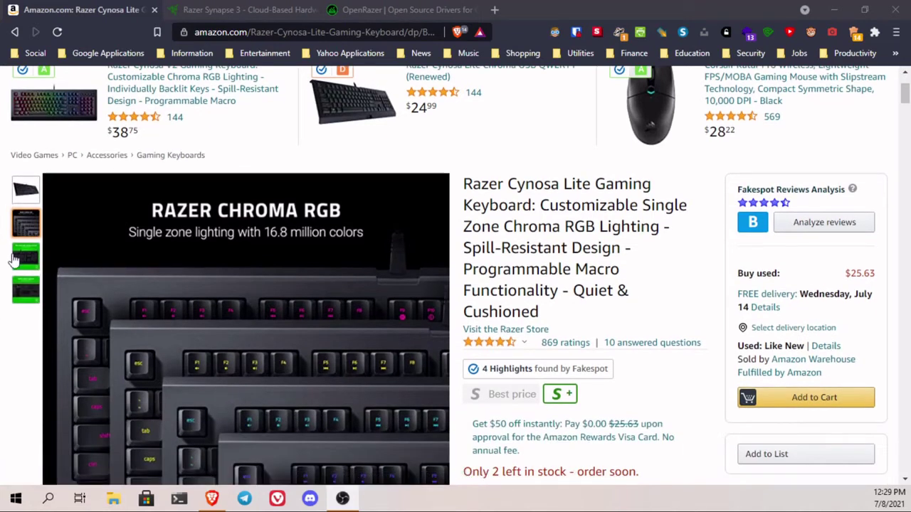
pyautogui.moveTo(19, 264)
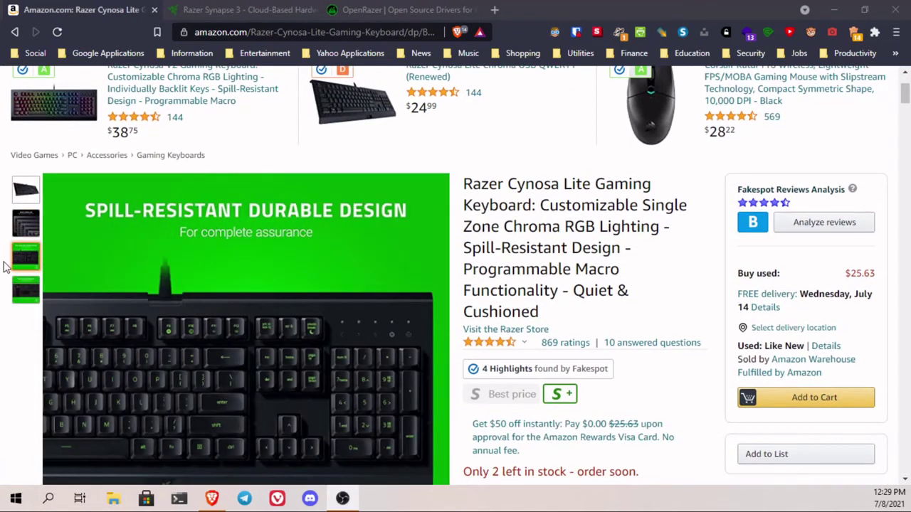
pyautogui.scroll(-1, 9, 263)
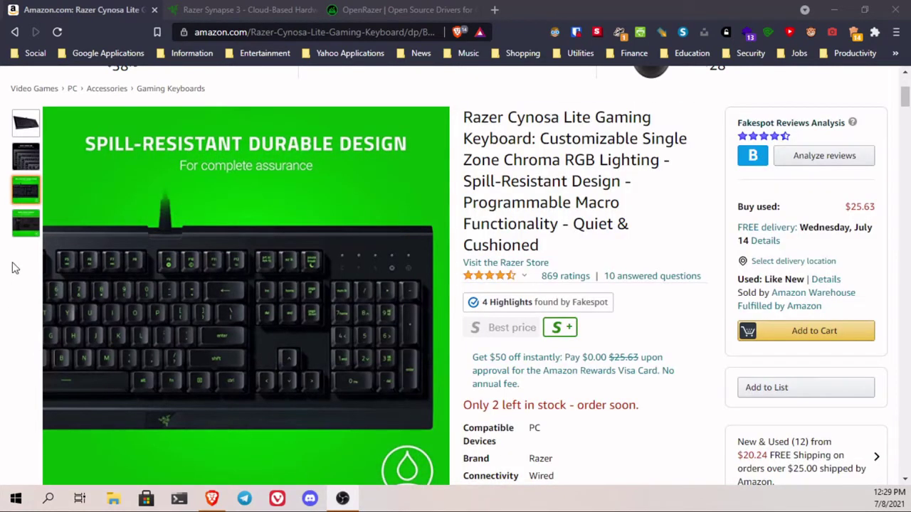
pyautogui.moveTo(18, 228)
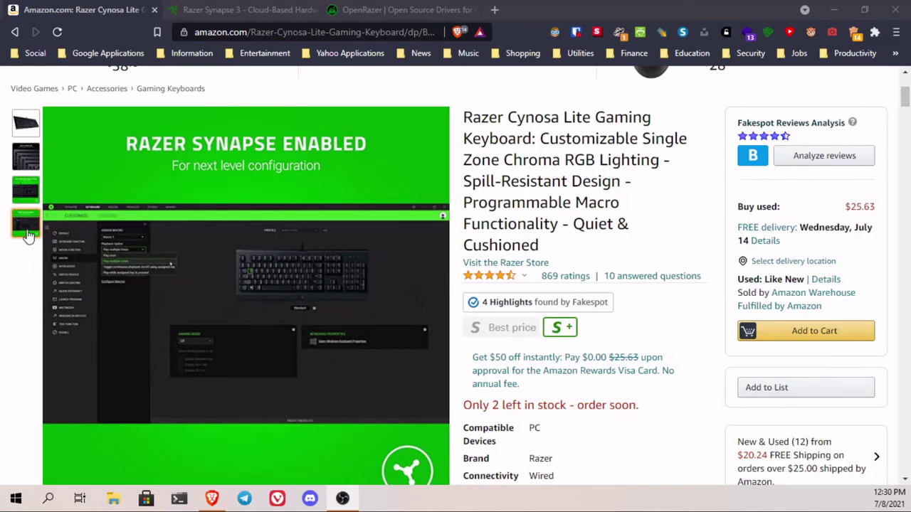
pyautogui.moveTo(132, 245)
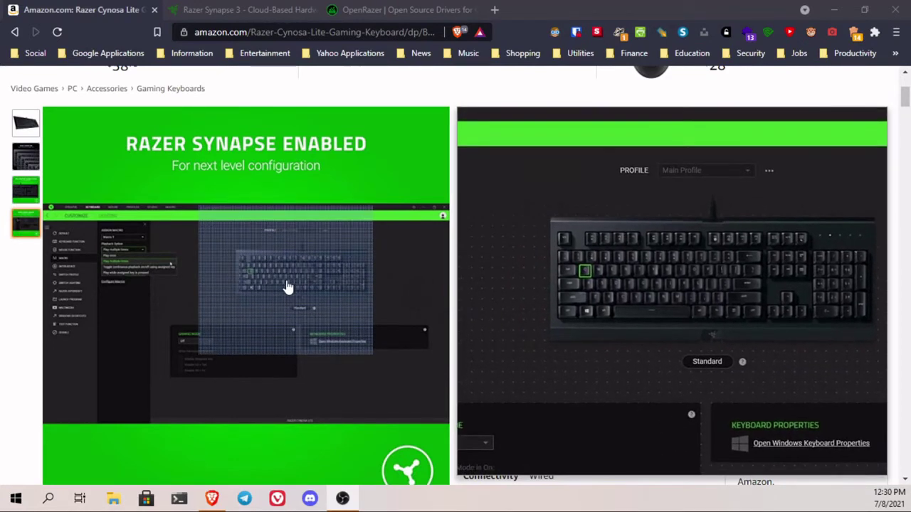
pyautogui.click(287, 287)
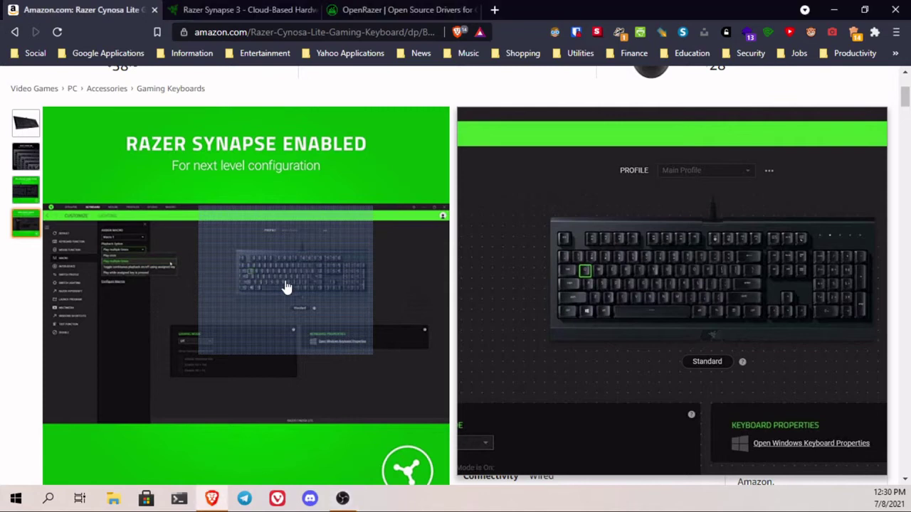
pyautogui.click(285, 283)
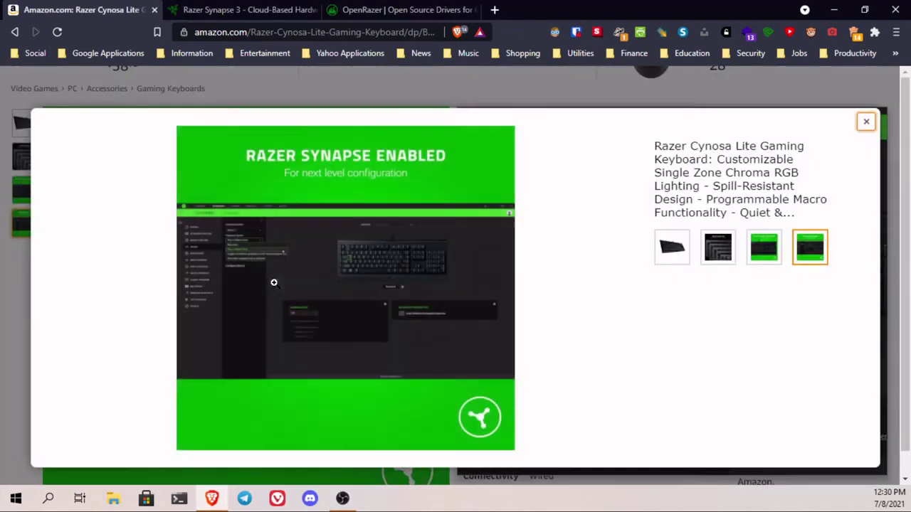
pyautogui.click(866, 122)
pyautogui.moveTo(285, 299)
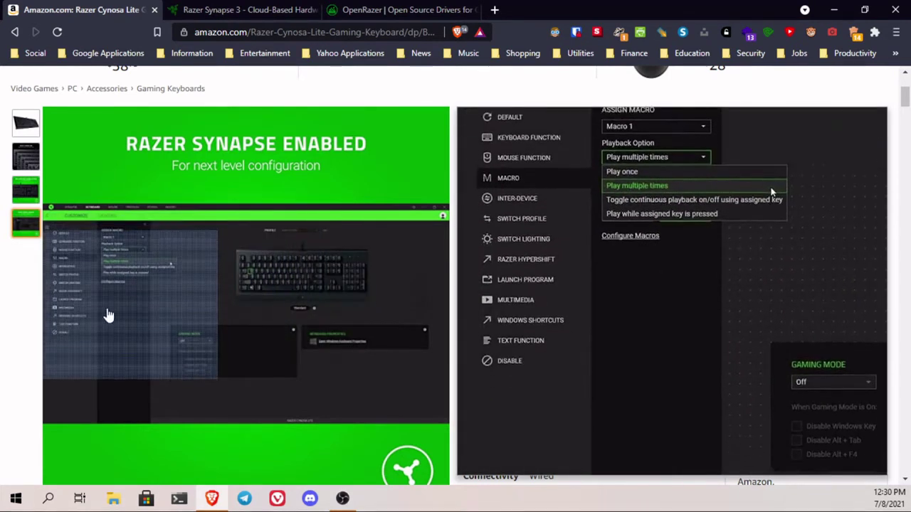
# - Scroll through the Cynosa Lite listing's feature bullets and comparison table
pyautogui.scroll(-5, 5, 413)
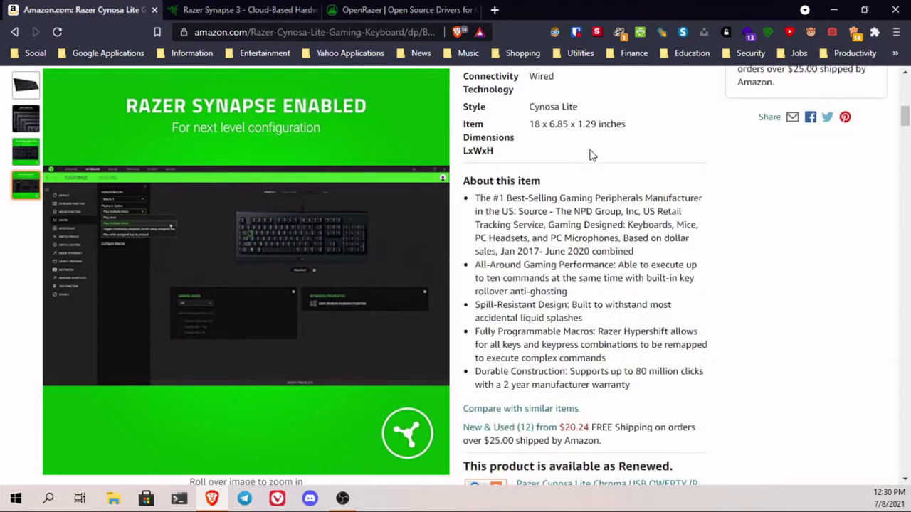
pyautogui.scroll(-15, 590, 155)
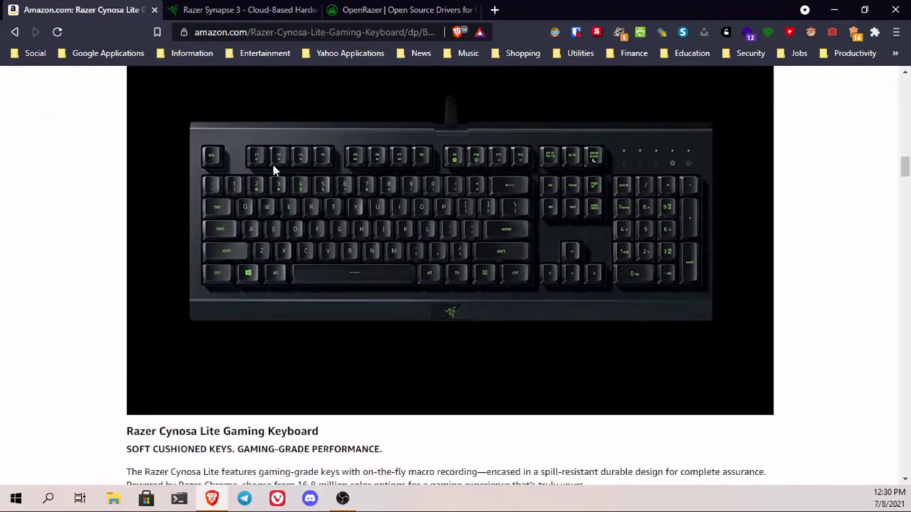
pyautogui.scroll(1, 274, 169)
pyautogui.scroll(1, 244, 193)
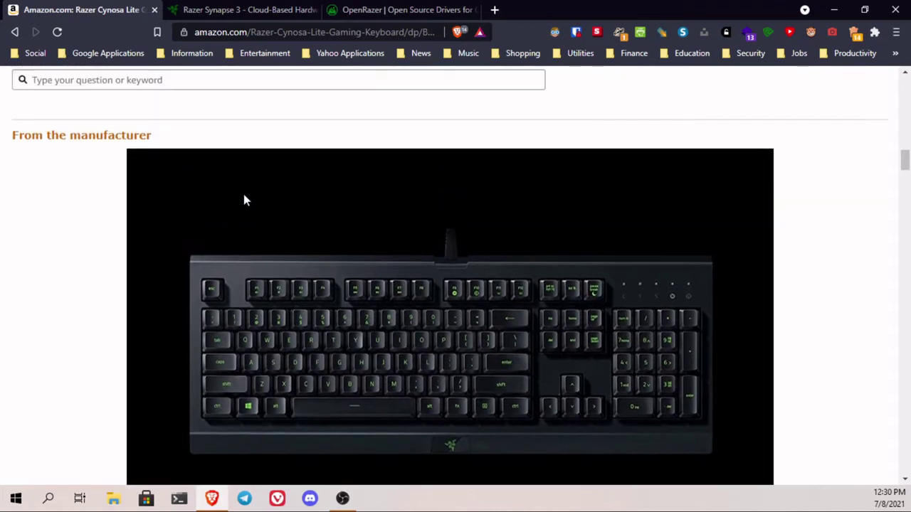
pyautogui.scroll(-3, 243, 194)
pyautogui.scroll(-4, 244, 200)
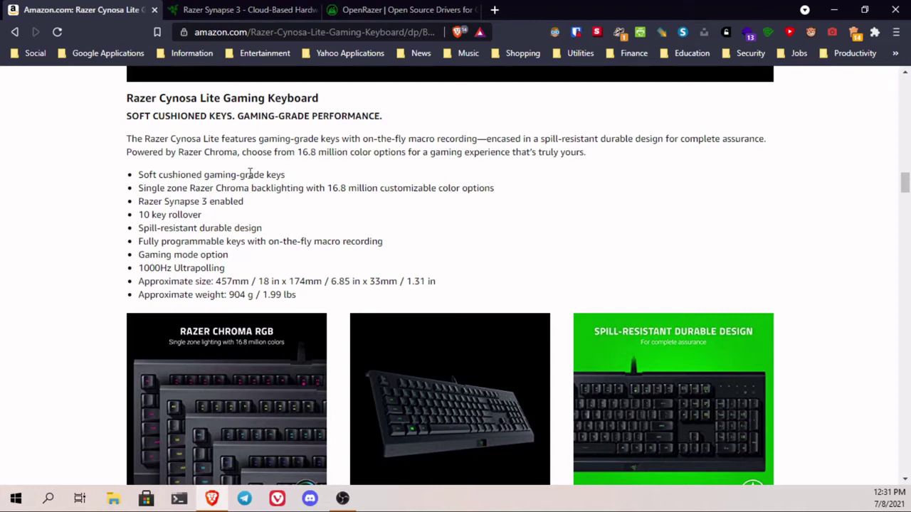
pyautogui.scroll(1, 508, 264)
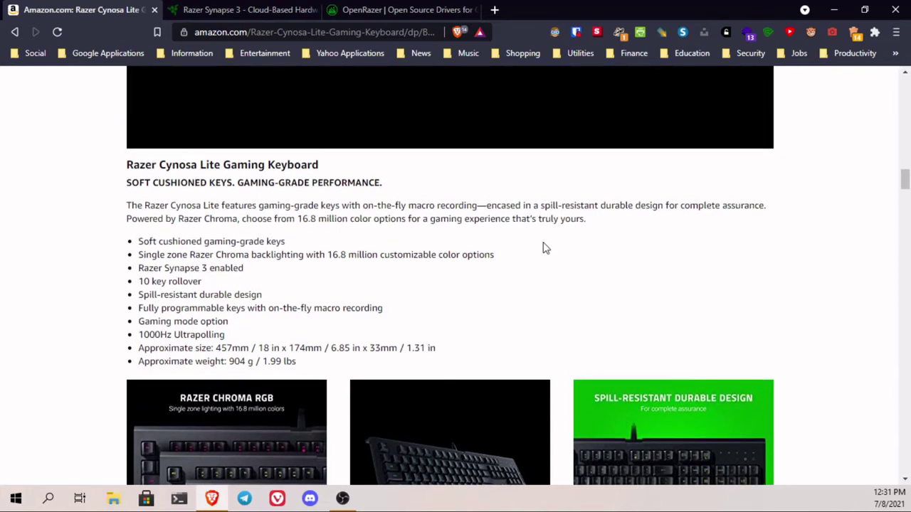
pyautogui.scroll(2, 548, 279)
pyautogui.scroll(2, 462, 313)
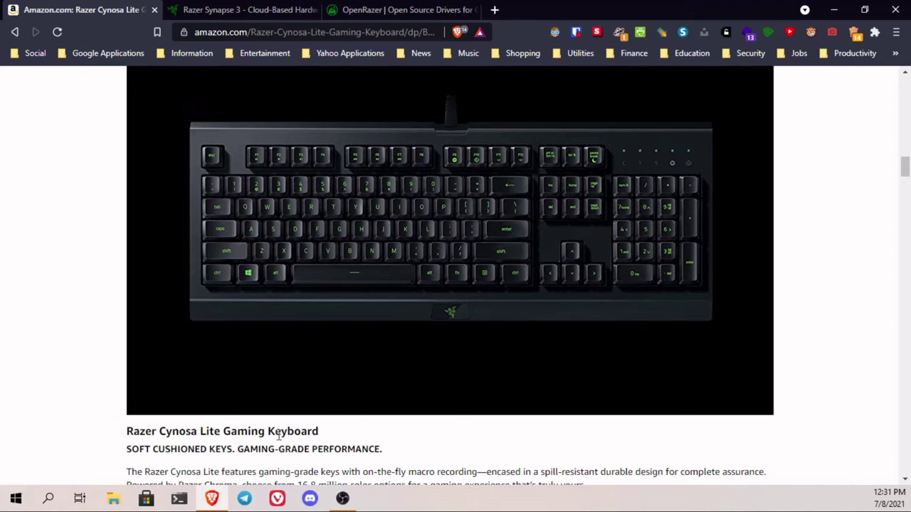
pyautogui.scroll(2, 92, 305)
pyautogui.scroll(-3, 87, 311)
pyautogui.scroll(-1, 87, 314)
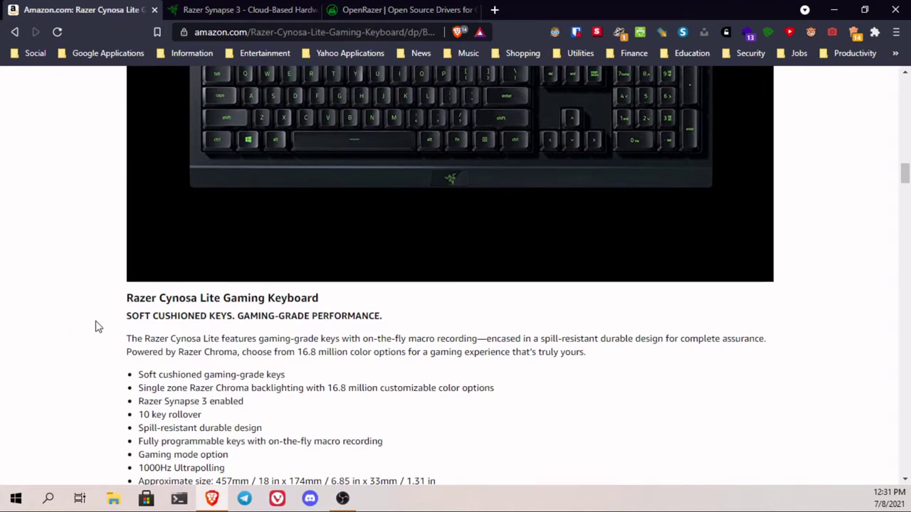
pyautogui.scroll(-2, 97, 326)
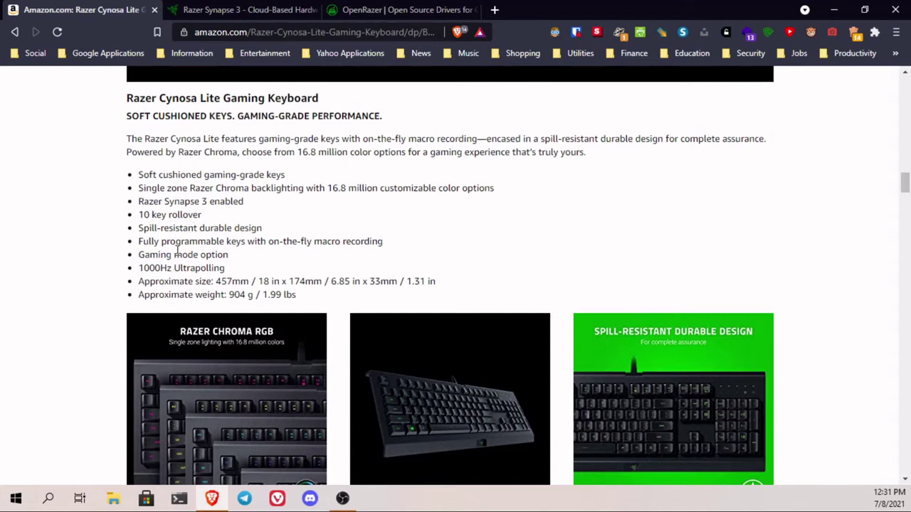
# - Check the technical details, then switch to the Razer Synapse 3 download page tab
pyautogui.scroll(-5, 146, 262)
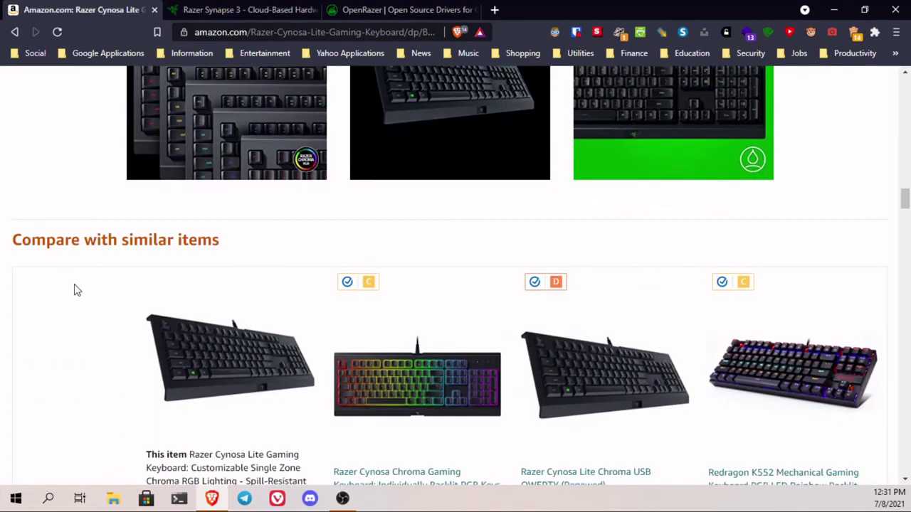
pyautogui.scroll(2, 75, 297)
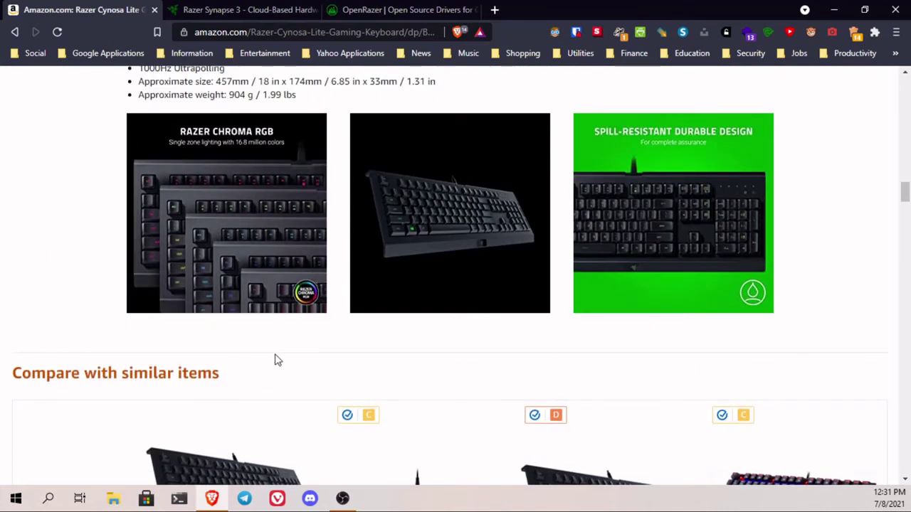
pyautogui.scroll(3, 123, 171)
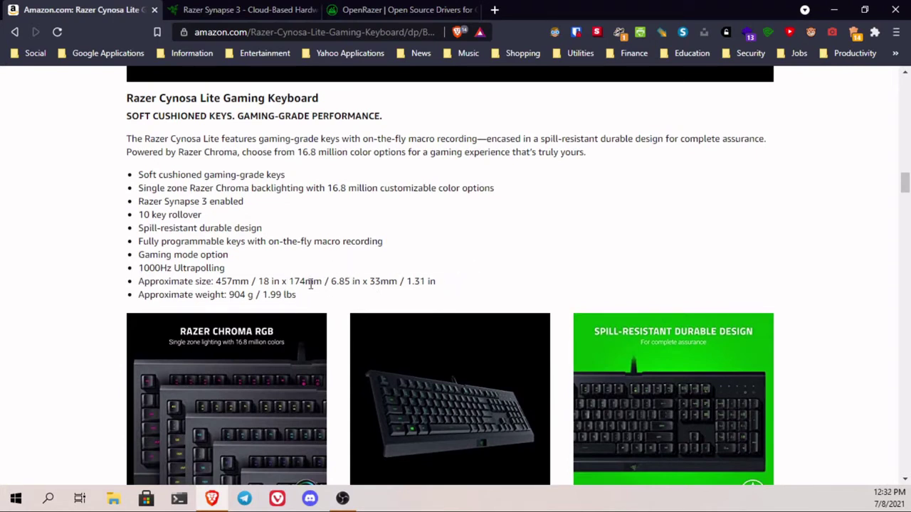
pyautogui.scroll(-3, 105, 282)
pyautogui.scroll(-8, 103, 284)
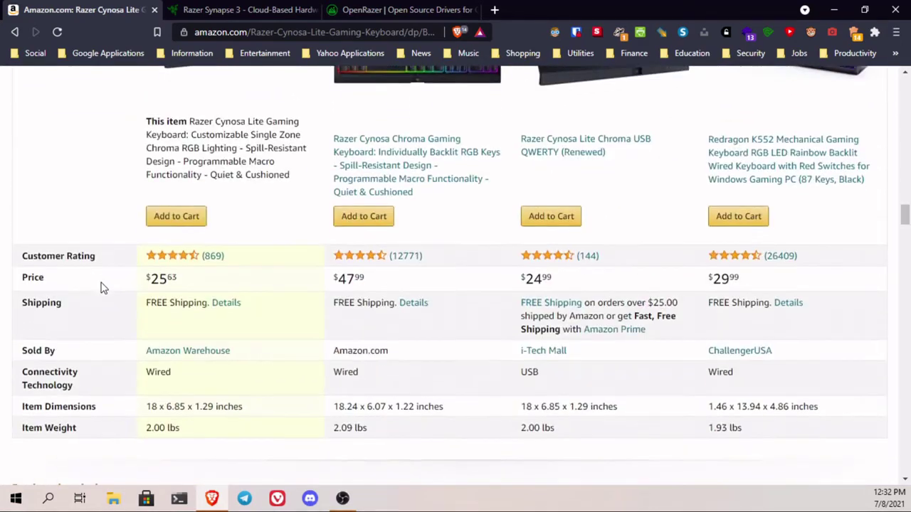
pyautogui.scroll(-4, 103, 287)
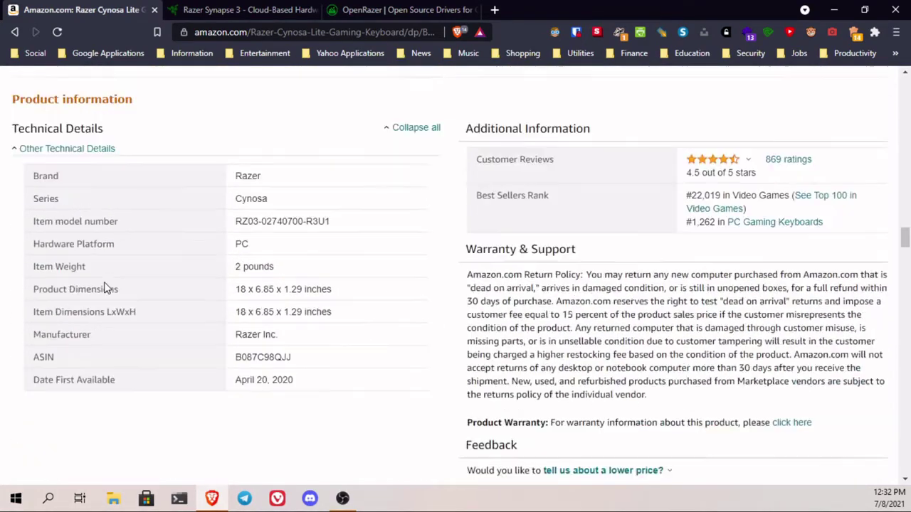
pyautogui.scroll(10, 116, 287)
pyautogui.scroll(15, 119, 285)
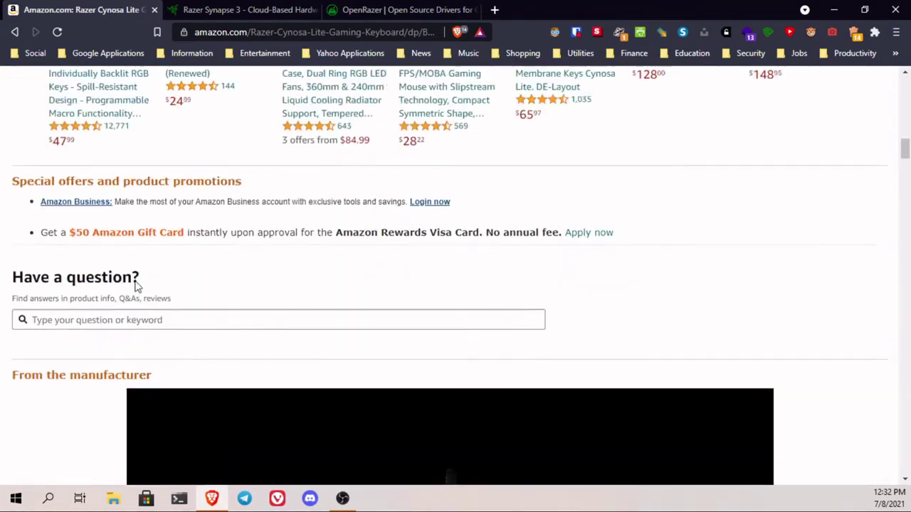
pyautogui.scroll(6, 605, 259)
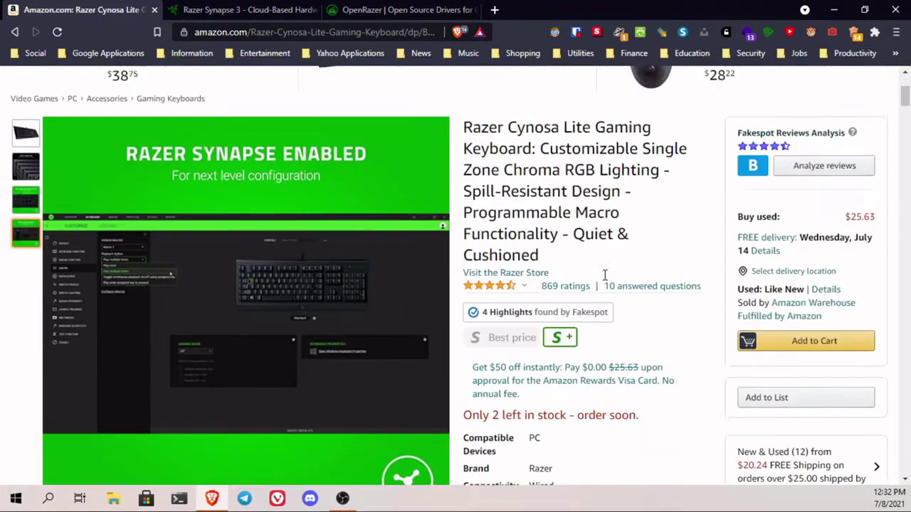
pyautogui.scroll(2, 605, 258)
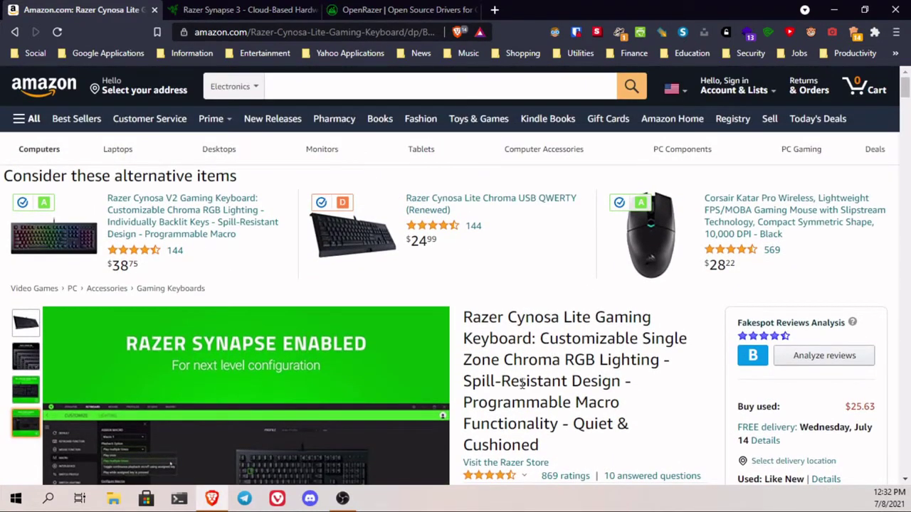
pyautogui.click(222, 10)
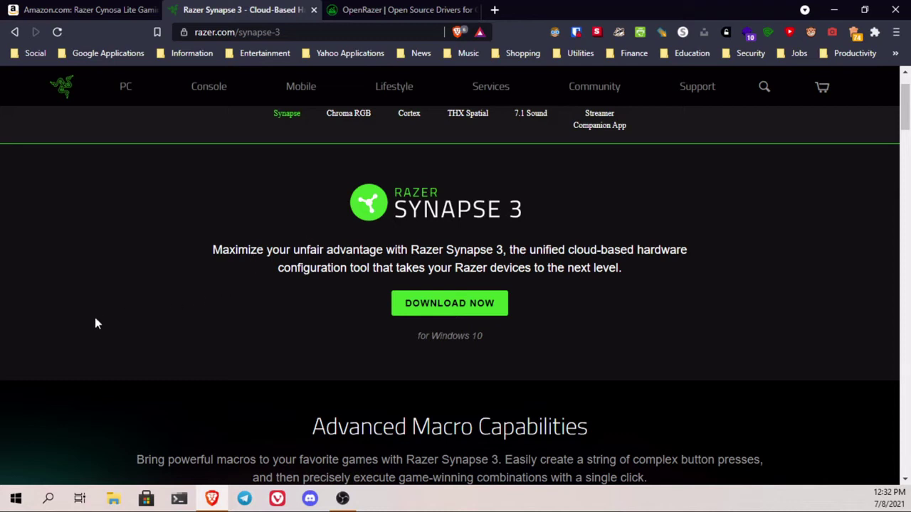
pyautogui.scroll(-5, 93, 324)
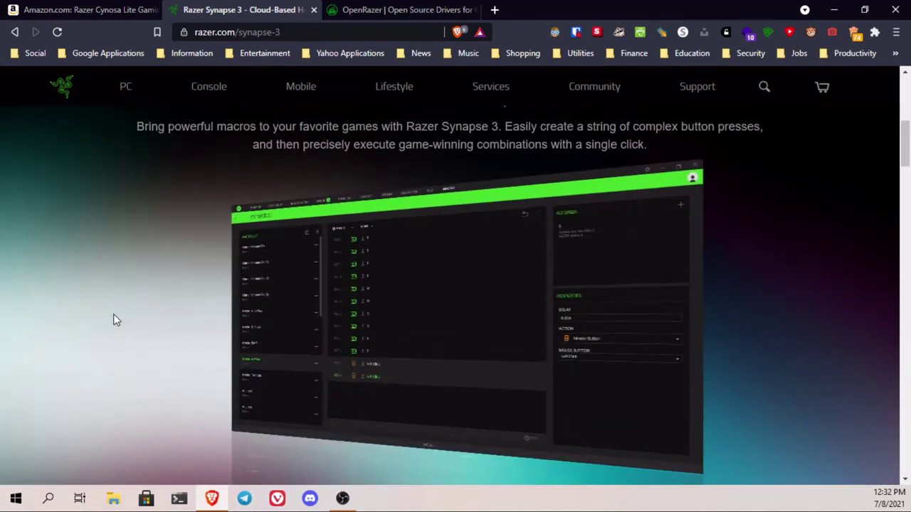
pyautogui.scroll(1, 113, 315)
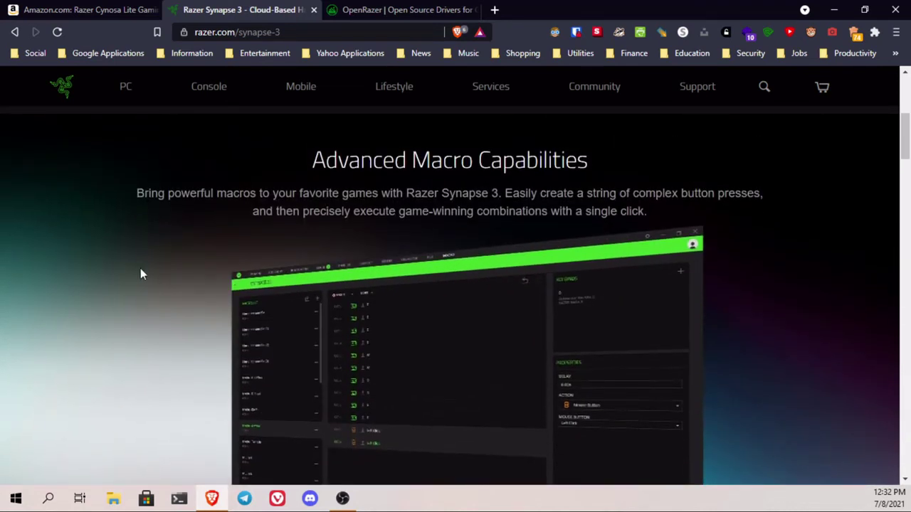
pyautogui.scroll(-2, 153, 270)
pyautogui.scroll(-5, 458, 233)
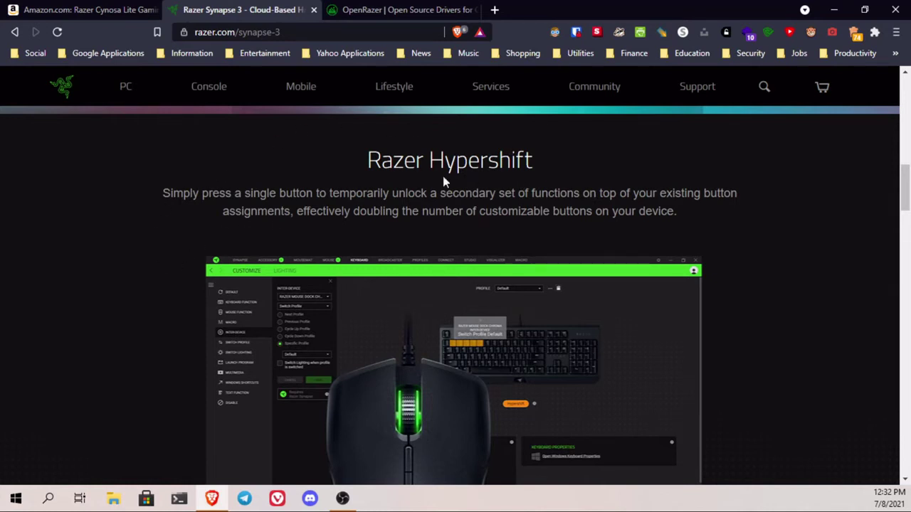
pyautogui.scroll(-4, 427, 284)
pyautogui.scroll(-4, 411, 294)
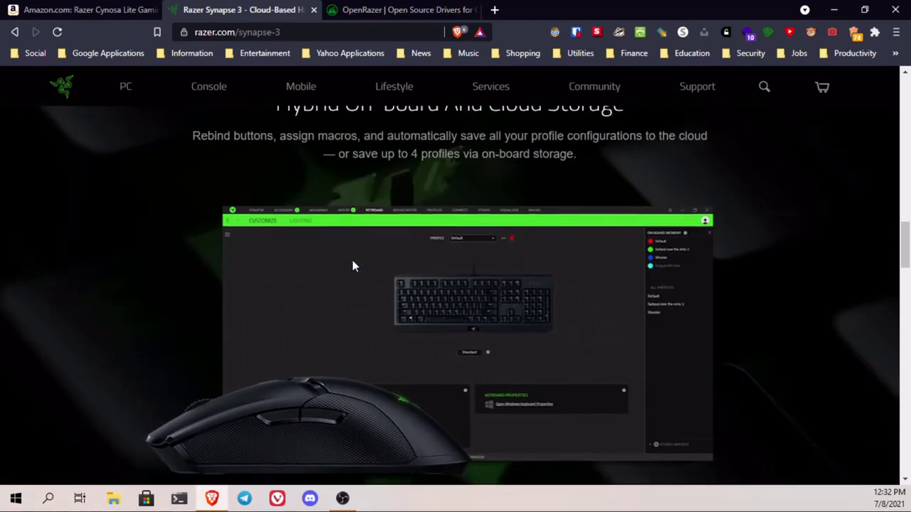
pyautogui.scroll(2, 352, 259)
pyautogui.scroll(-1, 367, 272)
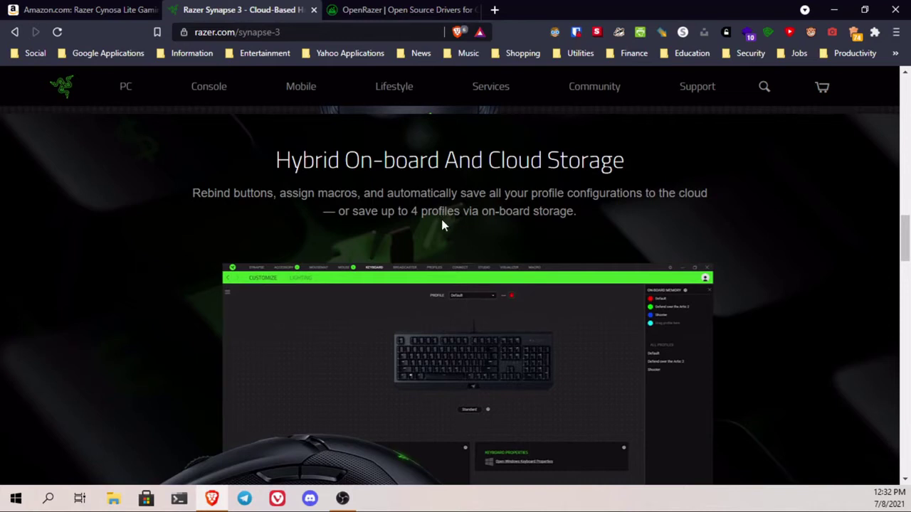
pyautogui.scroll(-3, 317, 276)
pyautogui.scroll(-4, 298, 293)
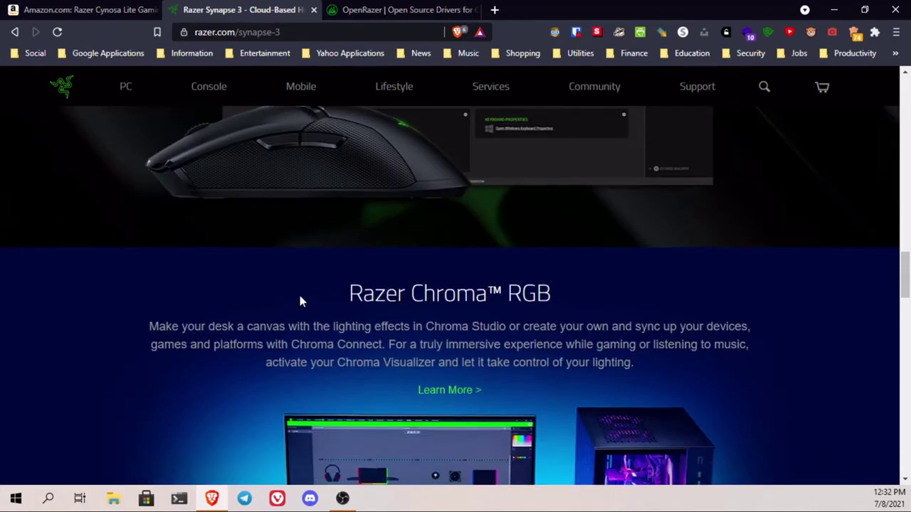
pyautogui.scroll(-2, 182, 246)
pyautogui.scroll(-1, 389, 278)
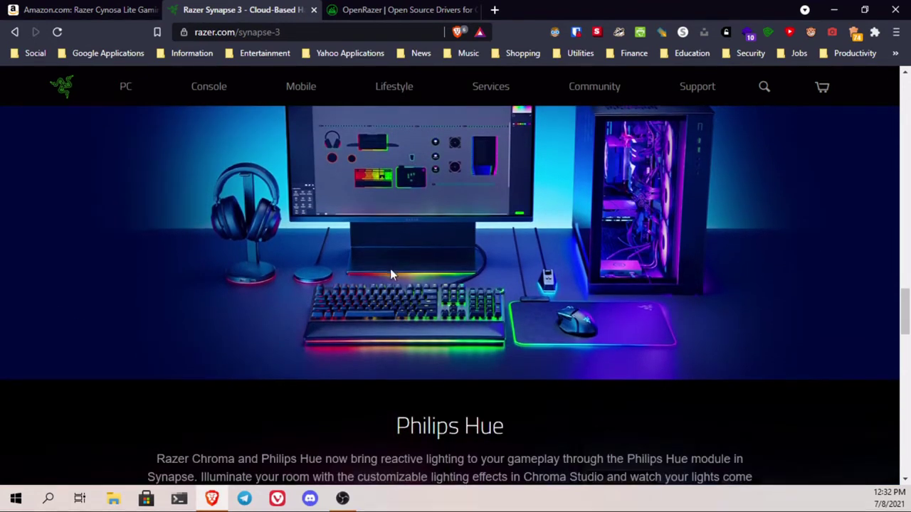
pyautogui.scroll(-4, 390, 270)
pyautogui.scroll(-3, 331, 251)
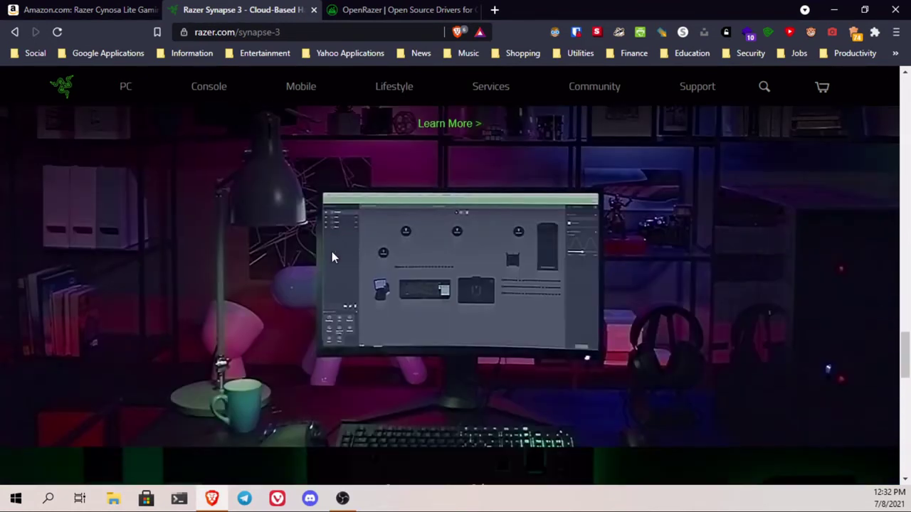
pyautogui.scroll(-2, 331, 256)
pyautogui.scroll(-5, 330, 258)
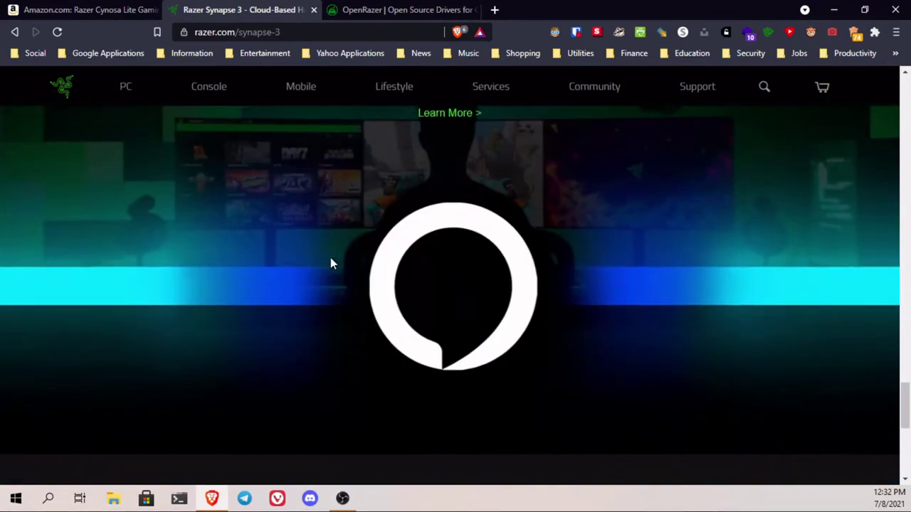
pyautogui.scroll(8, 330, 264)
pyautogui.scroll(2, 331, 269)
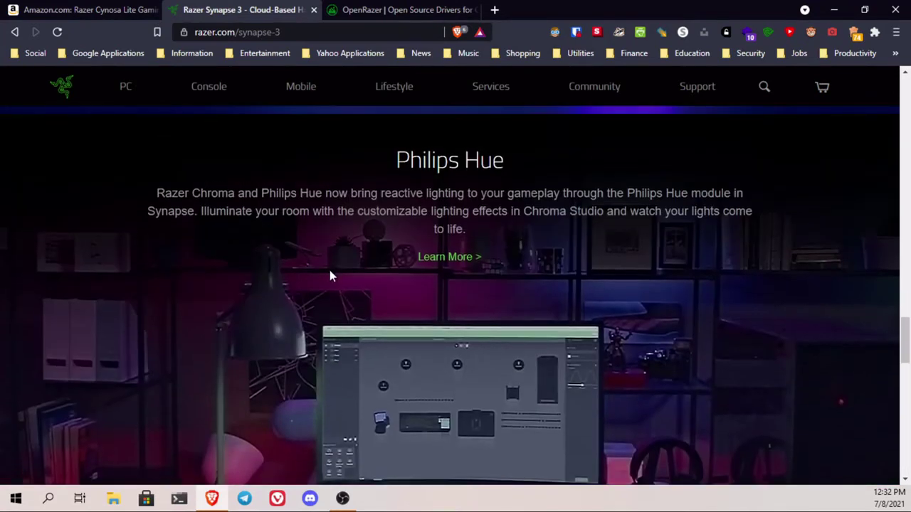
pyautogui.scroll(-9, 330, 269)
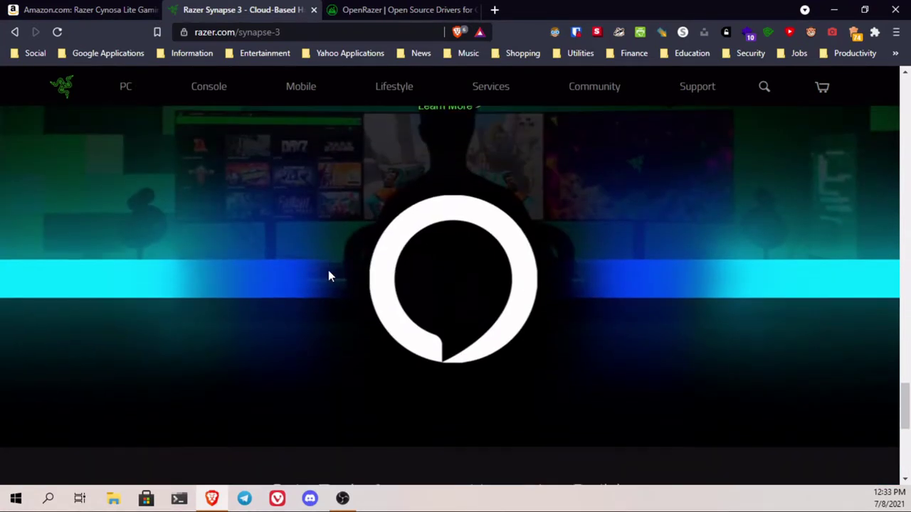
pyautogui.scroll(-4, 285, 298)
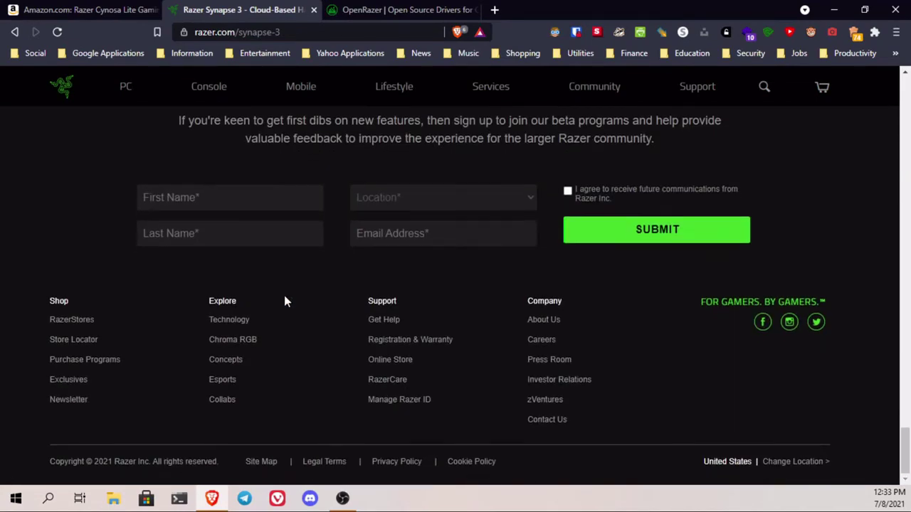
pyautogui.scroll(15, 314, 227)
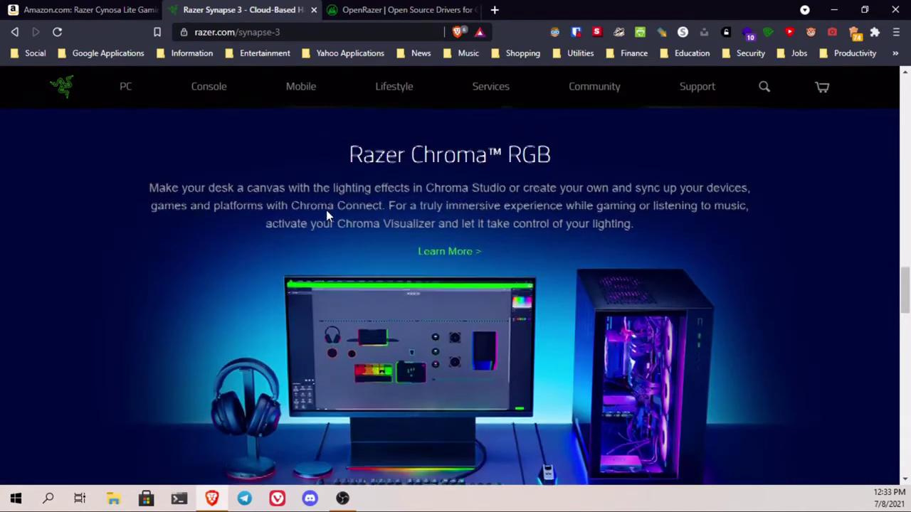
pyautogui.scroll(15, 331, 221)
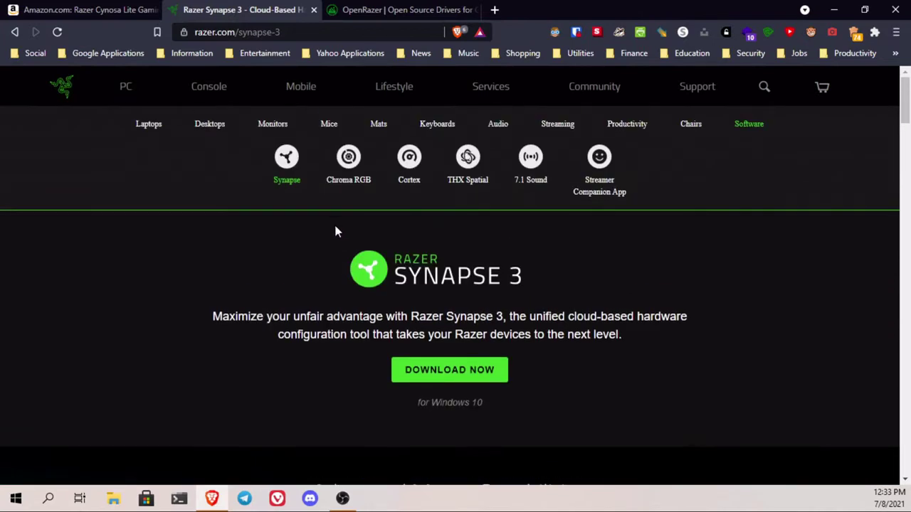
pyautogui.scroll(-2, 217, 225)
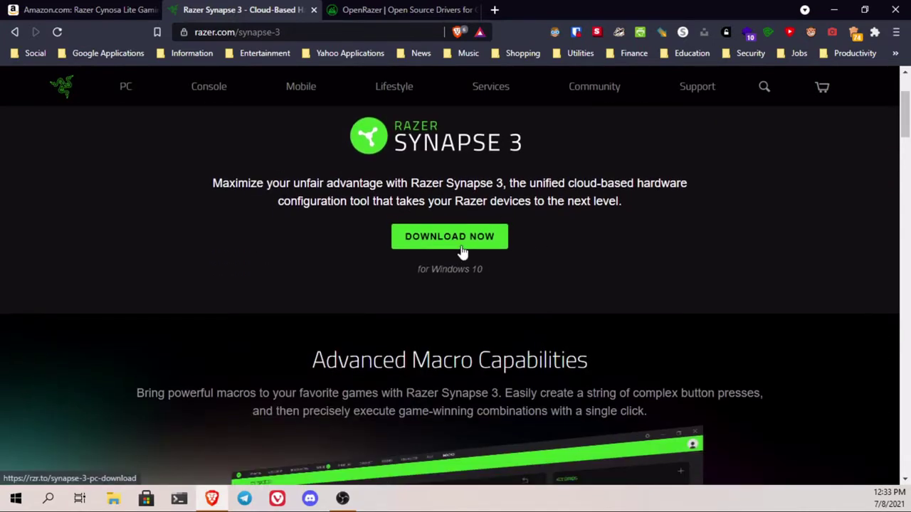
# - Switch to the OpenRazer page and read its supported distributions, briefly highlighting 'Arch'
pyautogui.click(411, 9)
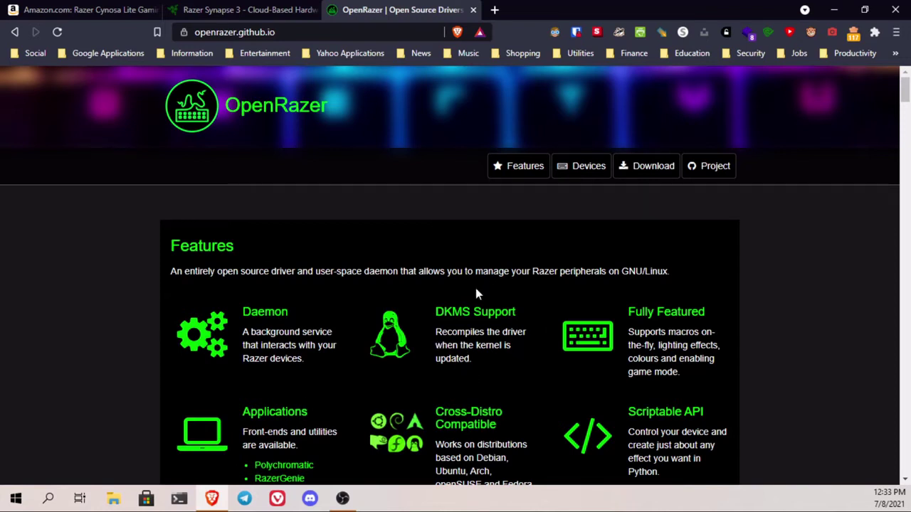
pyautogui.scroll(-1, 563, 281)
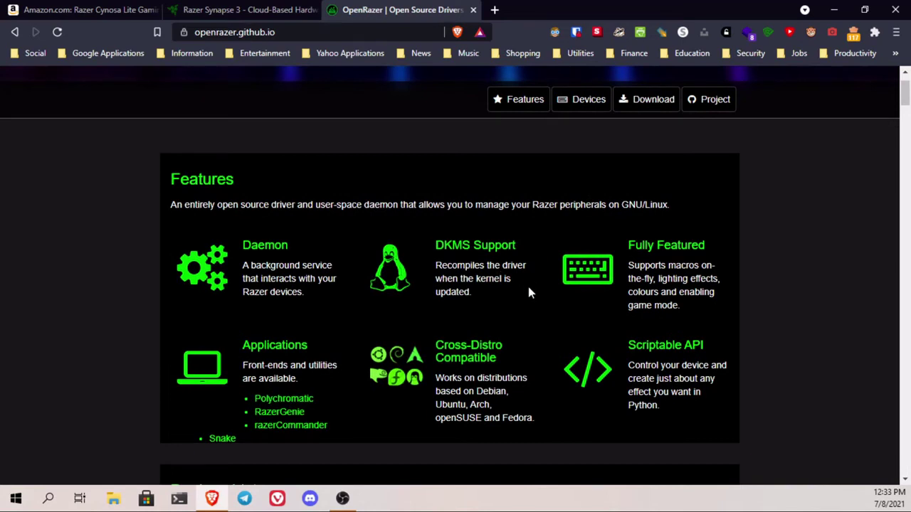
pyautogui.doubleClick(473, 405)
pyautogui.click(505, 390)
pyautogui.scroll(1, 415, 397)
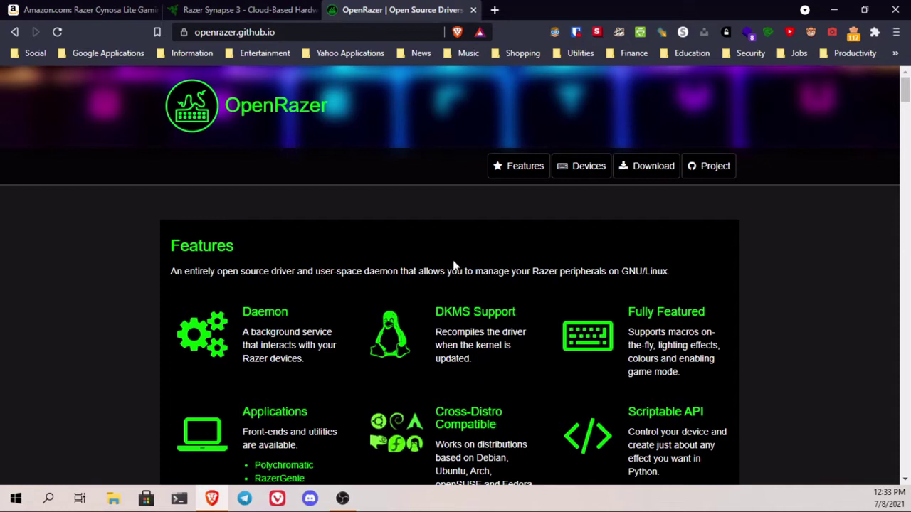
# - Browse the Features and Devices List, then bring up the Polychromatic link's context menu
pyautogui.scroll(-2, 420, 324)
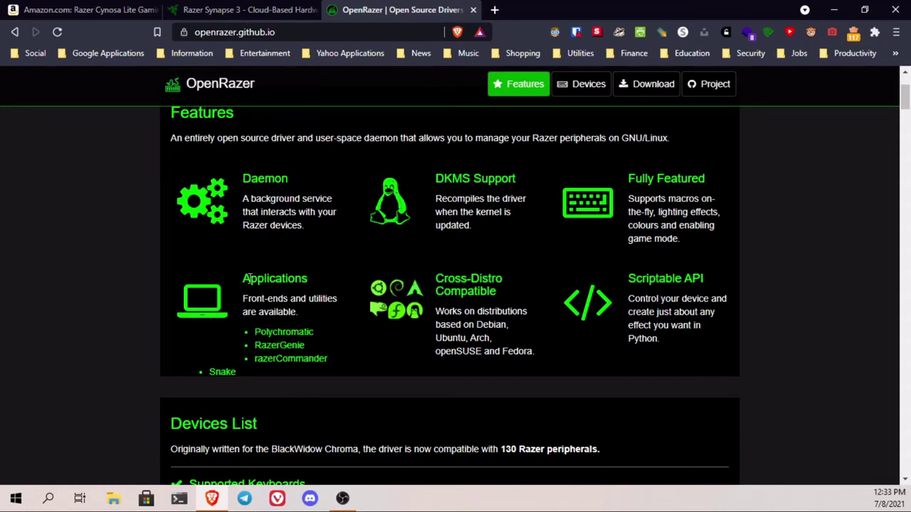
pyautogui.scroll(-4, 251, 279)
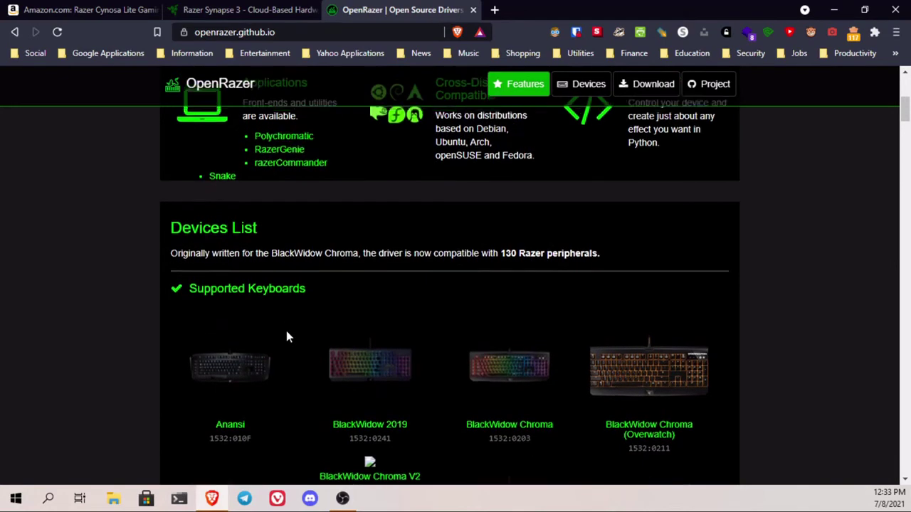
pyautogui.scroll(1, 286, 336)
pyautogui.scroll(2, 286, 336)
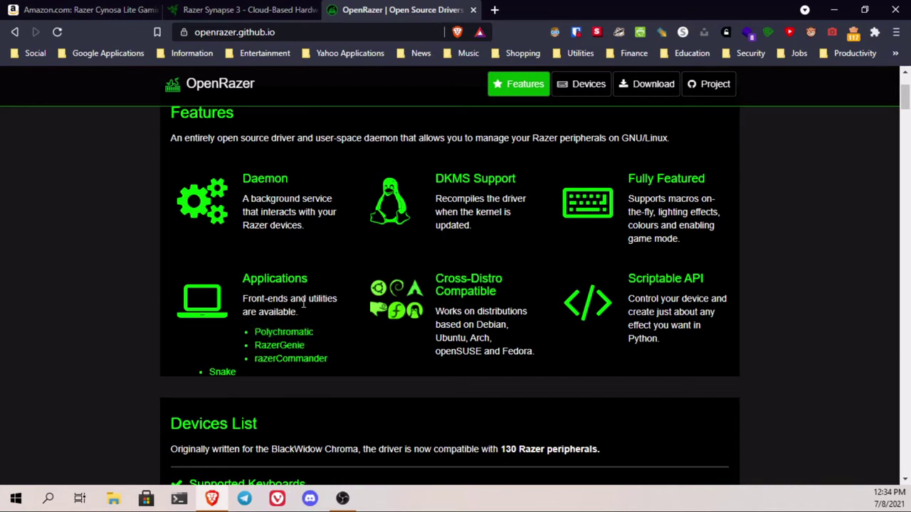
pyautogui.rightClick(268, 333)
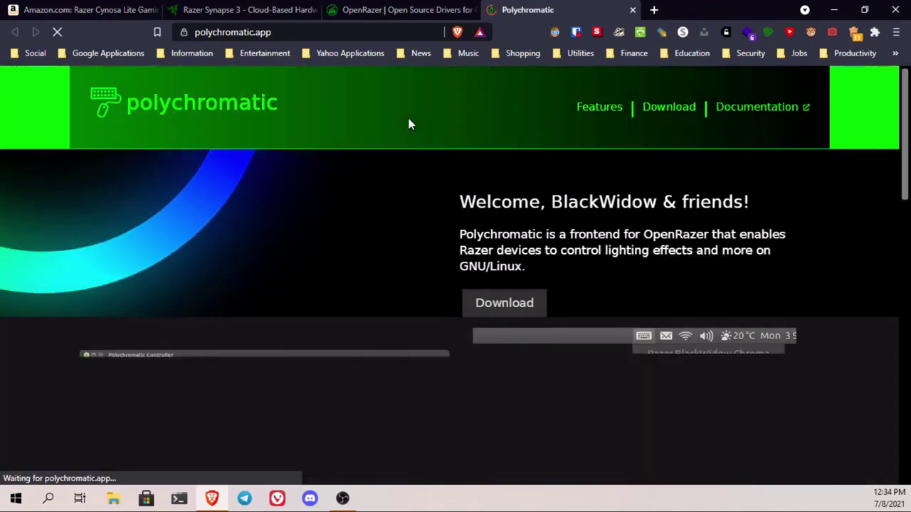
# - Read down through the Polychromatic homepage's feature sections, then return to the top
pyautogui.scroll(-2, 318, 285)
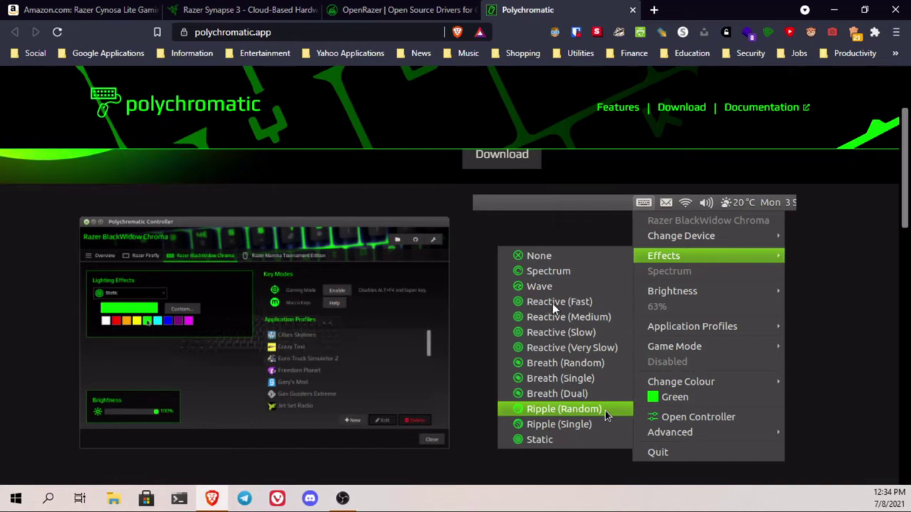
pyautogui.scroll(-4, 355, 302)
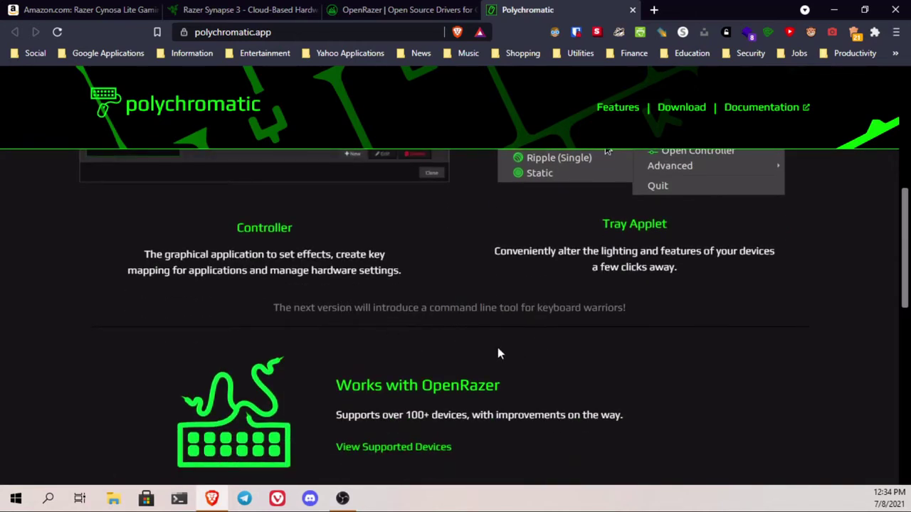
pyautogui.scroll(-7, 317, 289)
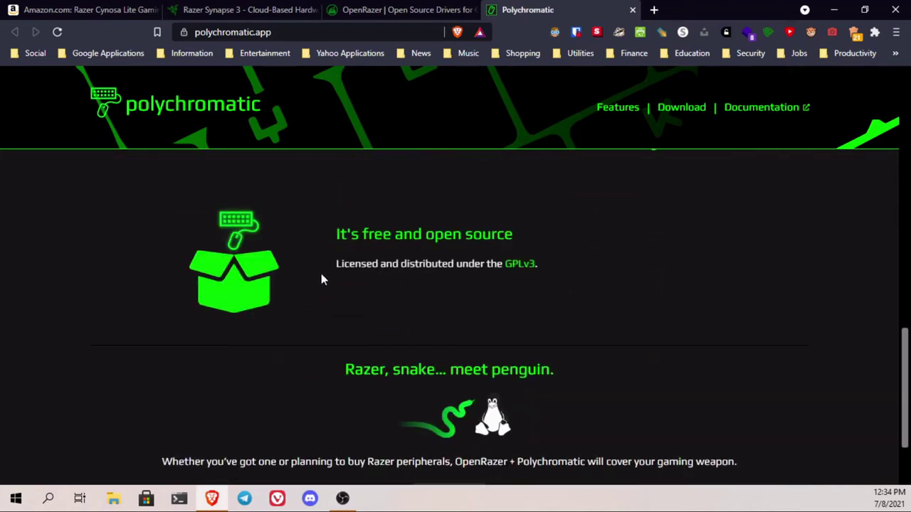
pyautogui.scroll(-1, 379, 262)
pyautogui.scroll(3, 380, 277)
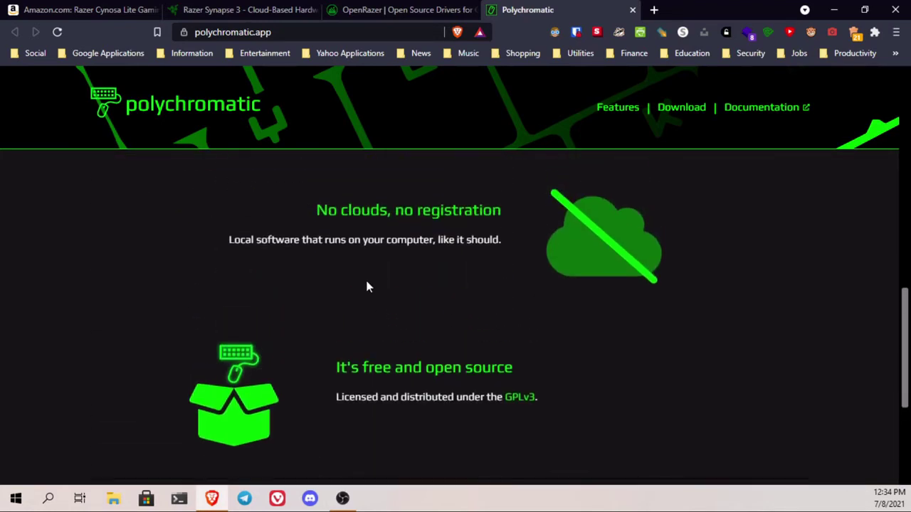
pyautogui.scroll(-4, 367, 284)
pyautogui.scroll(6, 352, 297)
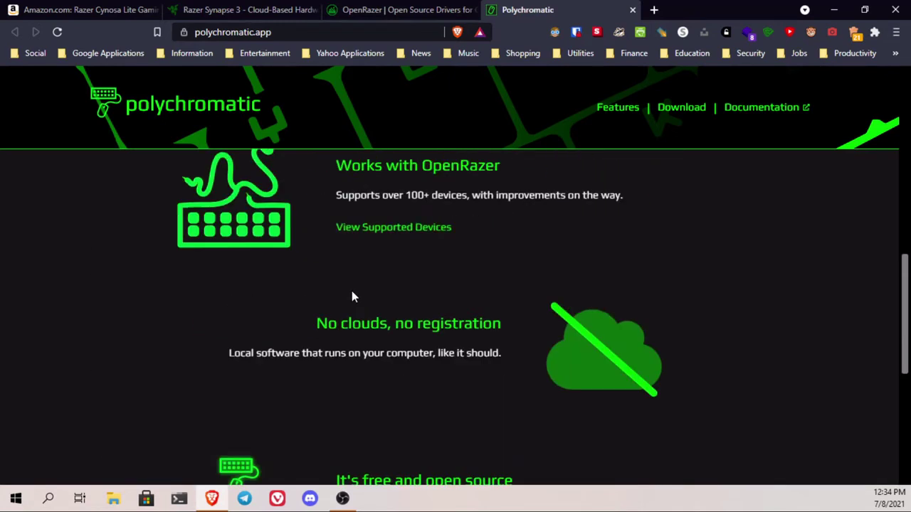
pyautogui.scroll(6, 351, 297)
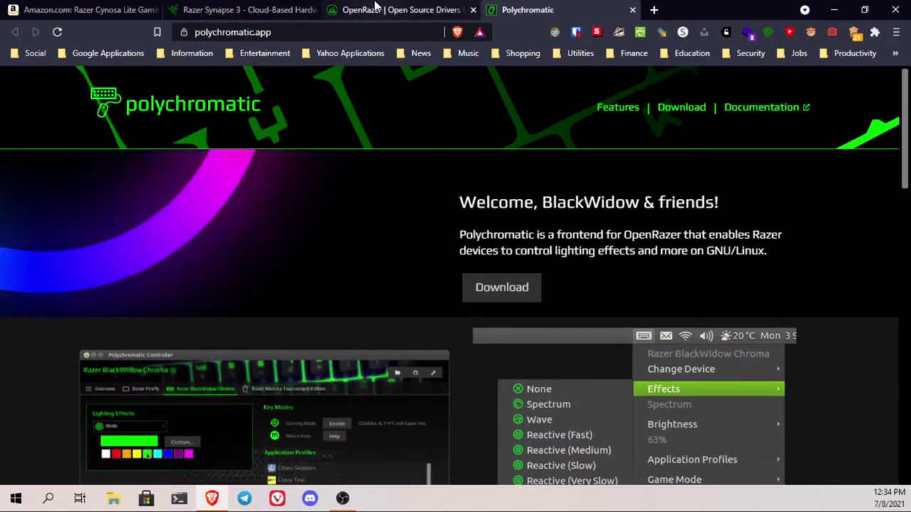
# - Return to the OpenRazer tab, browse the Devices List, and go back up to Features
pyautogui.click(375, 9)
pyautogui.scroll(2, 291, 181)
pyautogui.scroll(-15, 388, 335)
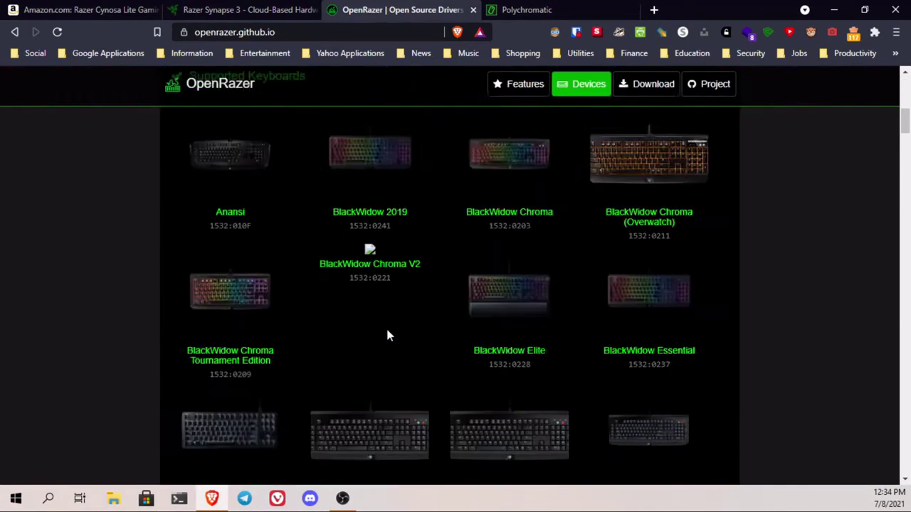
pyautogui.scroll(-10, 388, 334)
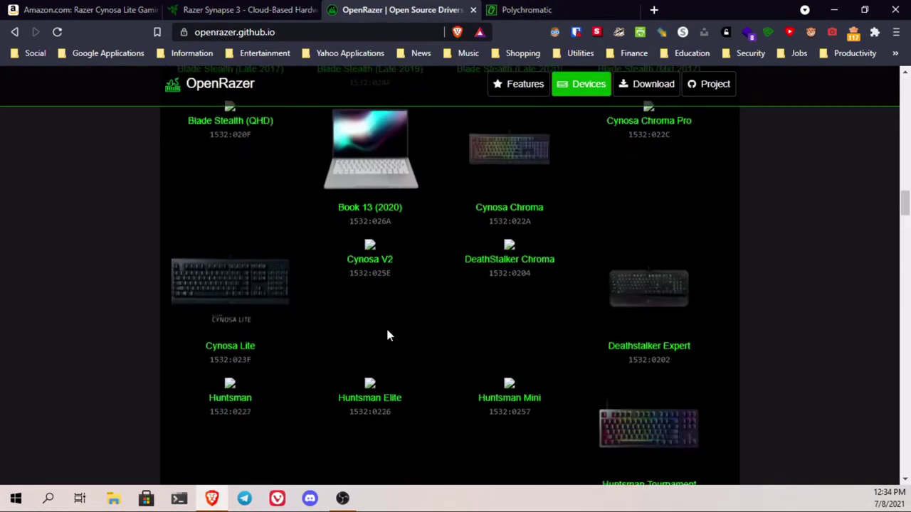
pyautogui.scroll(6, 386, 334)
pyautogui.scroll(4, 400, 313)
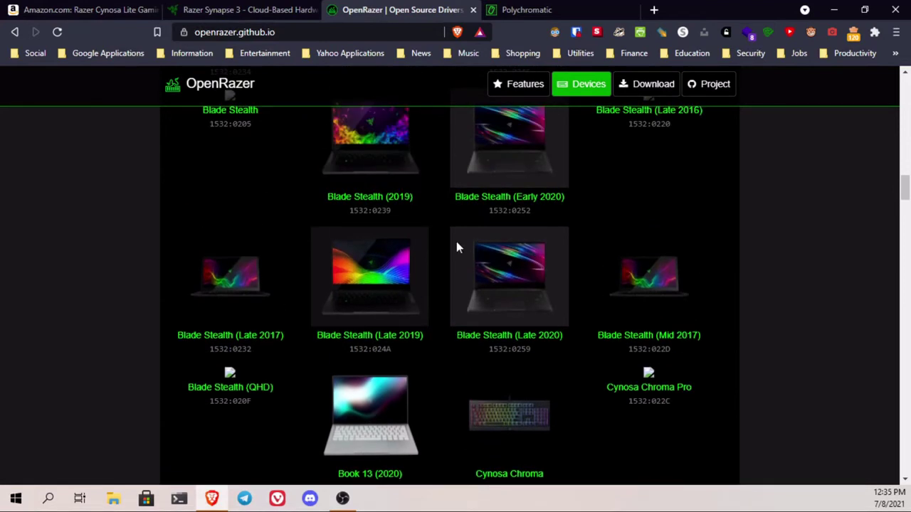
pyautogui.scroll(3, 420, 255)
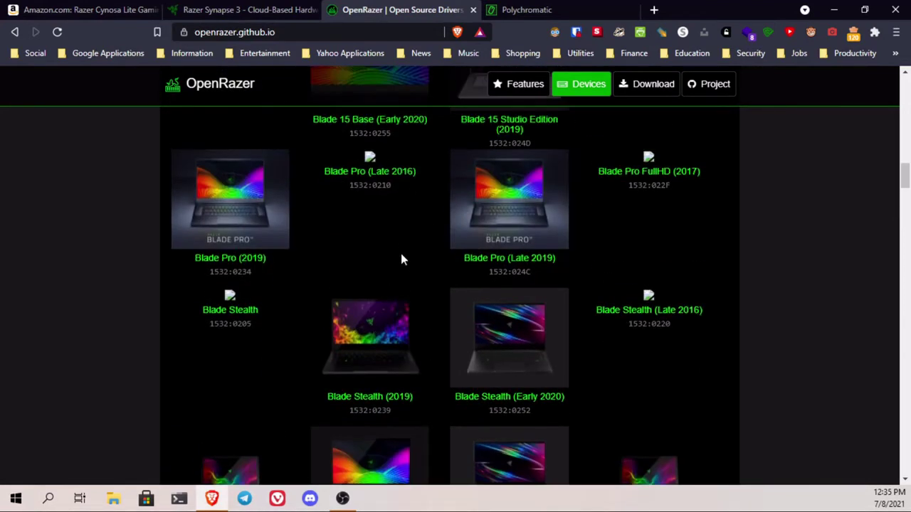
pyautogui.scroll(5, 392, 255)
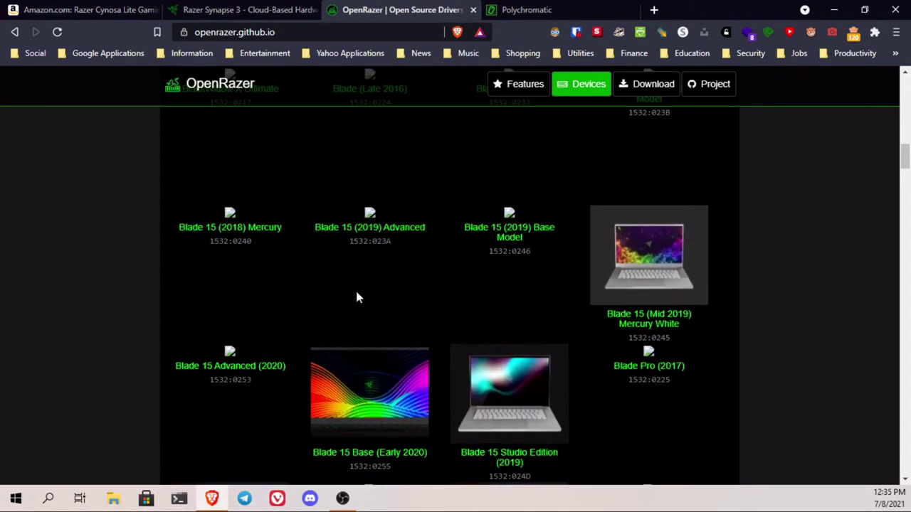
pyautogui.scroll(4, 271, 302)
pyautogui.scroll(10, 270, 303)
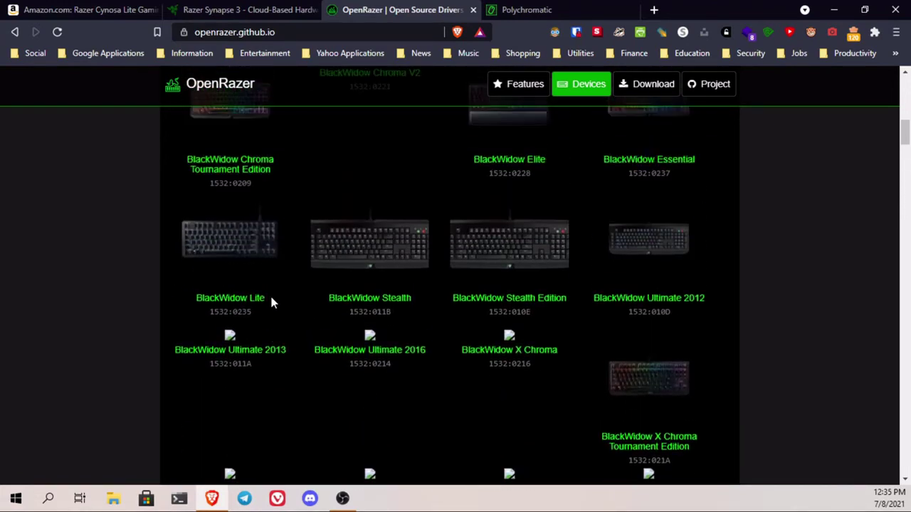
# - Close the Amazon, Razer Synapse and OpenRazer tabs
pyautogui.click(154, 11)
pyautogui.click(155, 11)
pyautogui.click(153, 11)
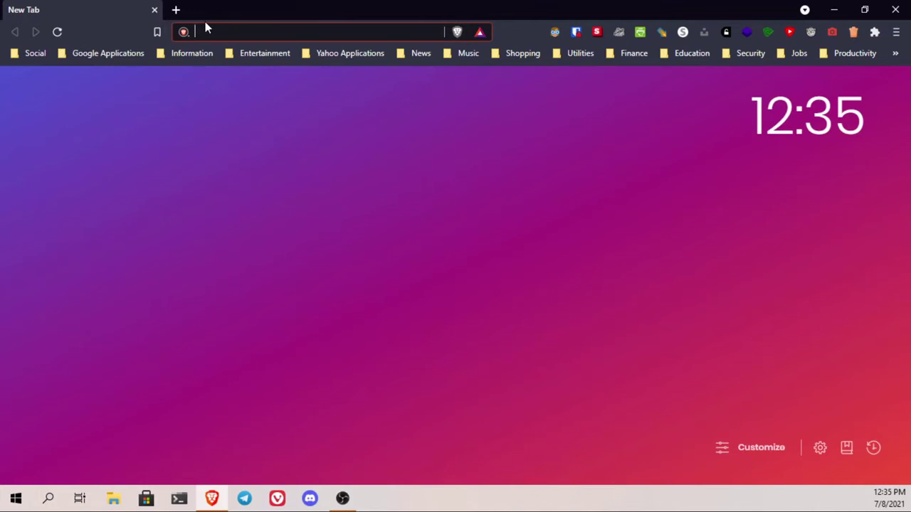
# - Clear stray text from the address bar and go to youtube.com
pyautogui.write('wasdsd')
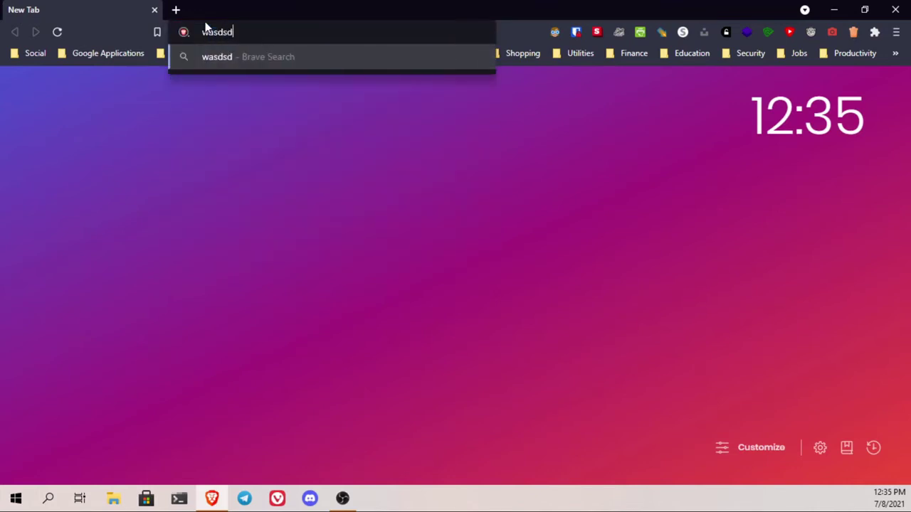
pyautogui.write('sadsfdnakalgvnhklNDBkl/sdmnbkl;sjgm.ks/jgsd')
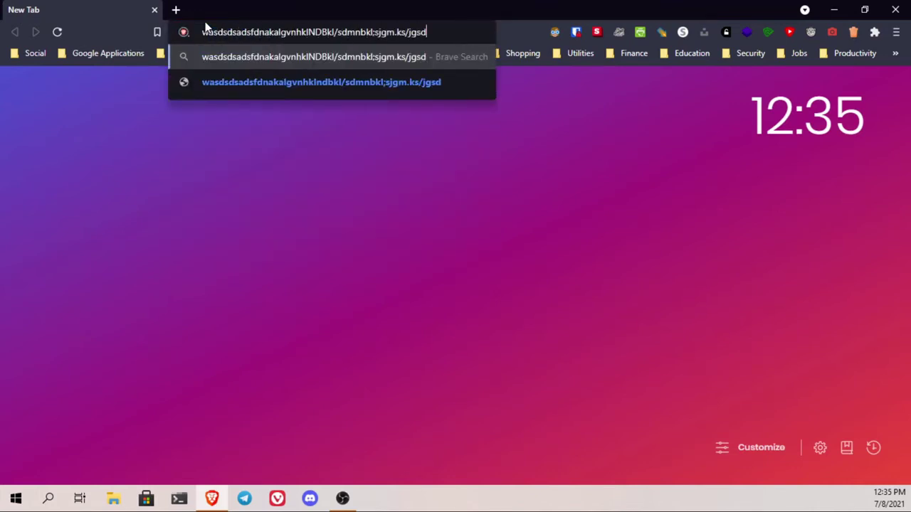
pyautogui.press('Escape')
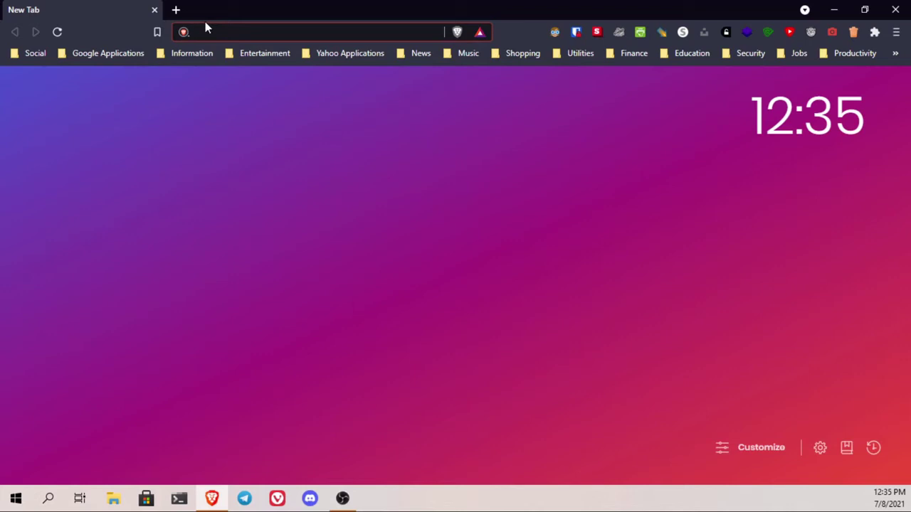
pyautogui.write('youtube.com')
pyautogui.press('Return')
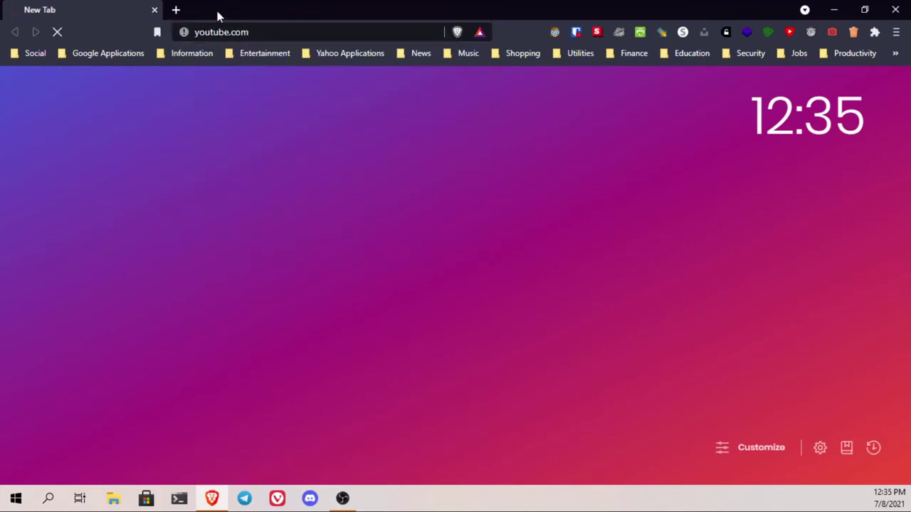
# - Open a new blank tab and close the YouTube tab
pyautogui.click(174, 11)
pyautogui.click(154, 9)
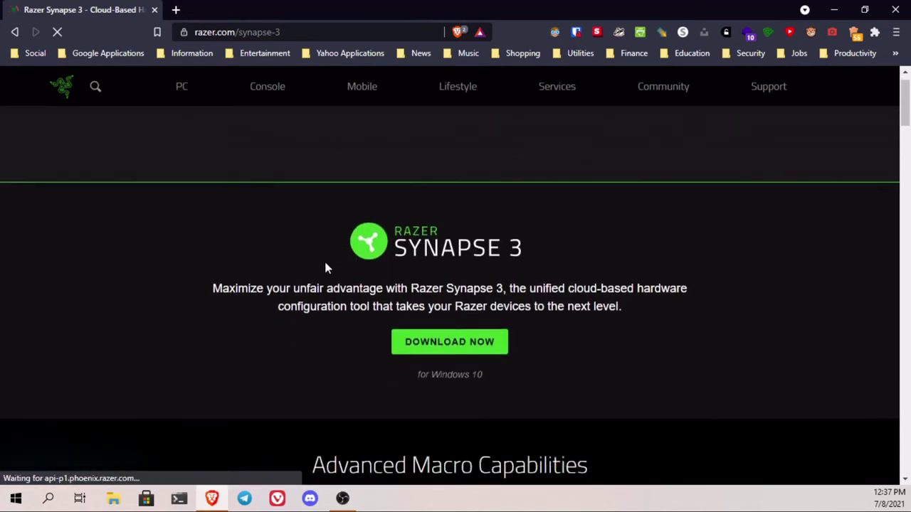
# - Start the Synapse 3 installer download with the DOWNLOAD NOW button
pyautogui.scroll(-2, 332, 252)
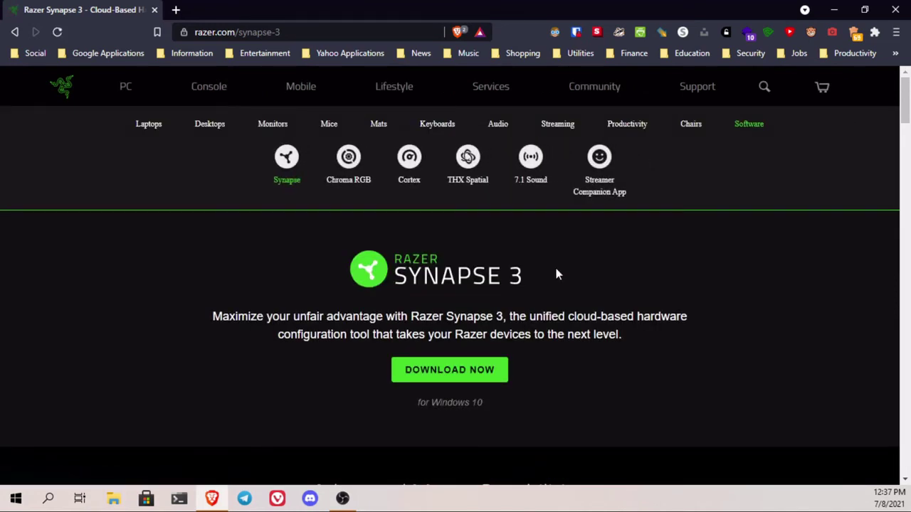
pyautogui.click(441, 377)
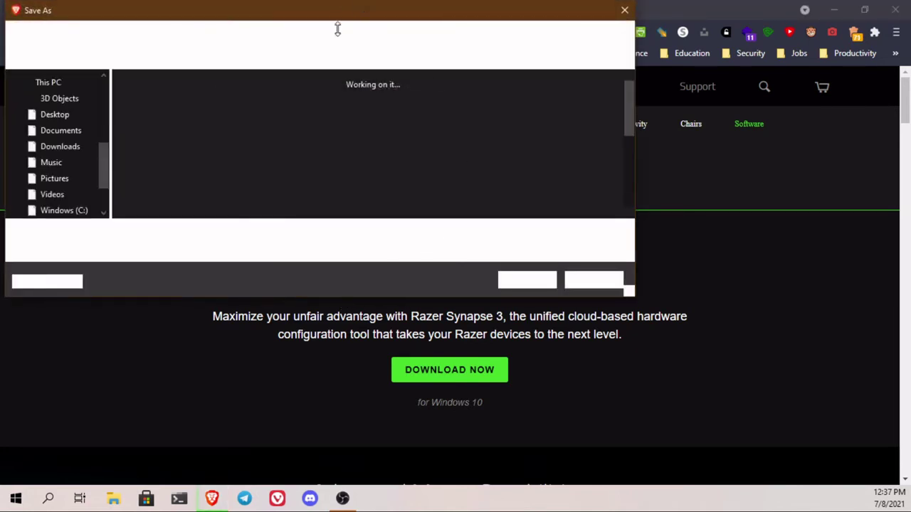
# - Save RazerSynapseInstaller_V1.0.150.918 into the Downloads folder
pyautogui.moveTo(344, 16); pyautogui.dragTo(398, 43)
pyautogui.scroll(-2, 100, 156)
pyautogui.scroll(3, 115, 198)
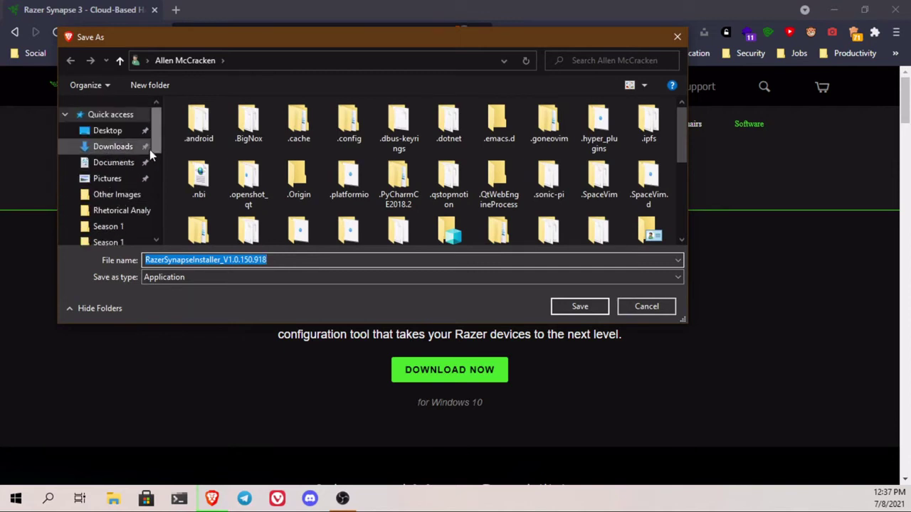
pyautogui.click(114, 147)
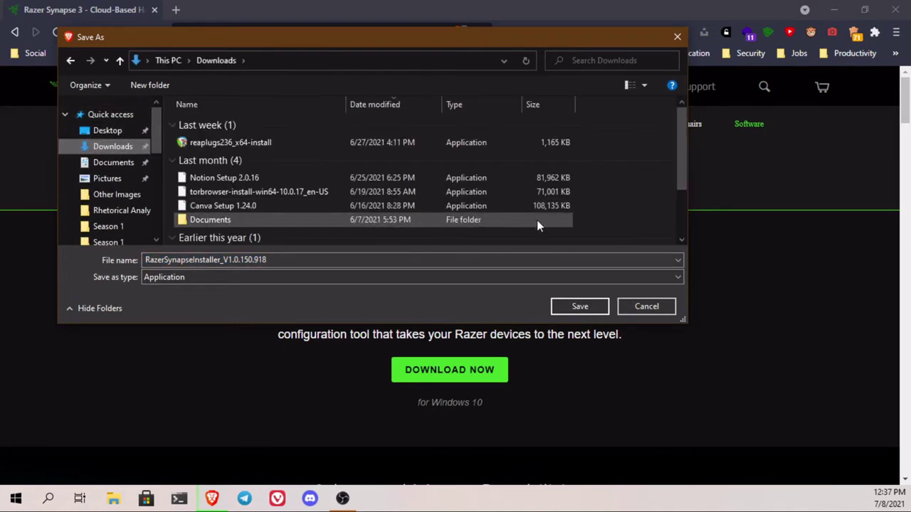
pyautogui.click(580, 306)
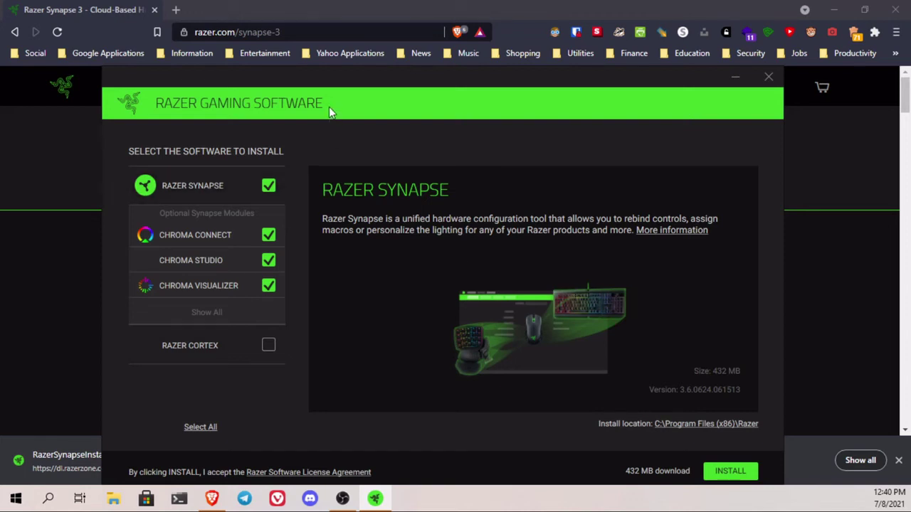
pyautogui.moveTo(332, 74)
pyautogui.mouseDown()
pyautogui.moveTo(349, 92)
pyautogui.moveTo(338, 76)
pyautogui.mouseUp()
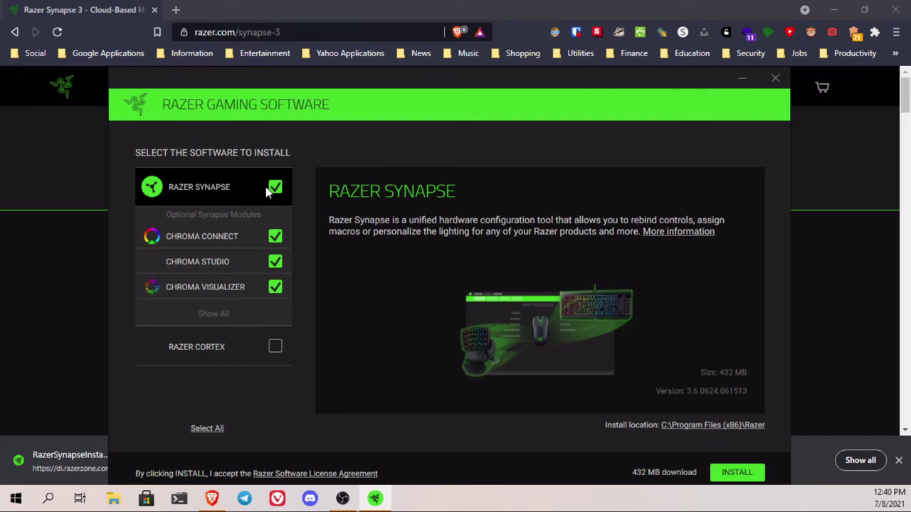
pyautogui.moveTo(210, 247)
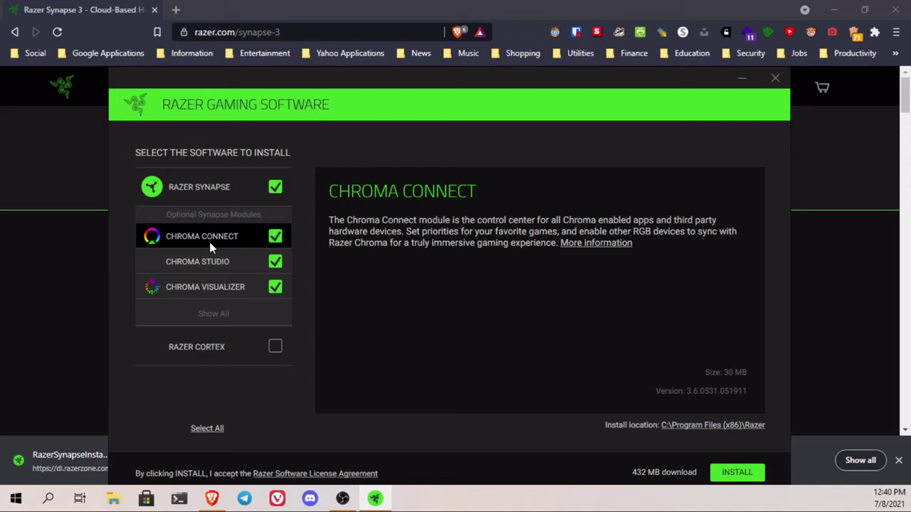
# - Untick Chroma Connect and add the Macro module, leaving Synapse with Chroma Studio and Macro (401 MB)
pyautogui.click(275, 237)
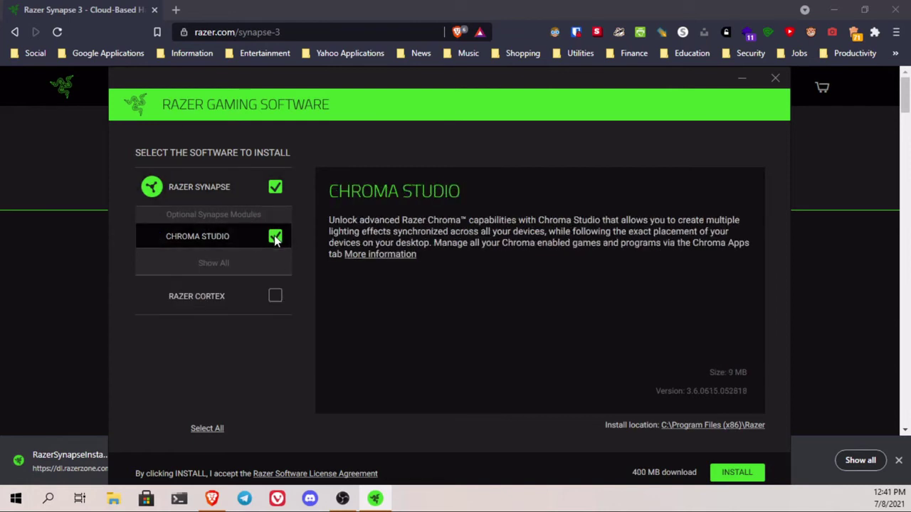
pyautogui.click(231, 261)
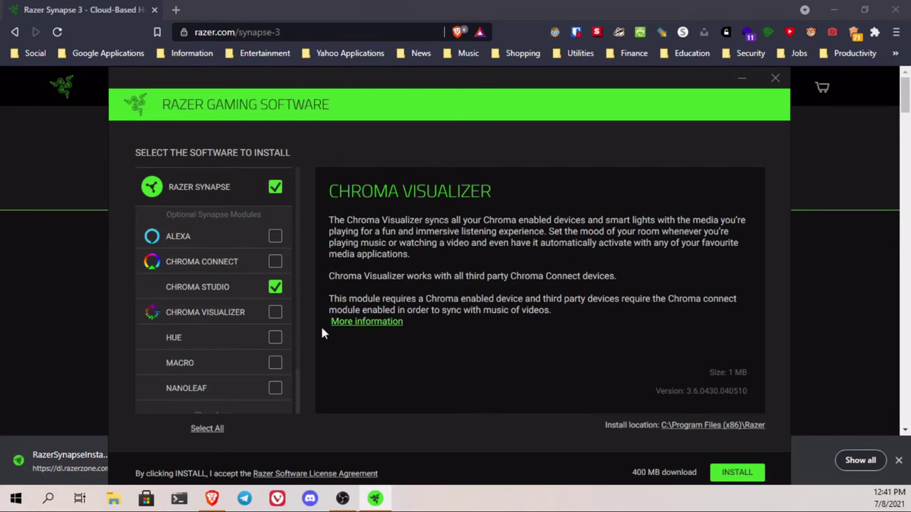
pyautogui.moveTo(224, 371)
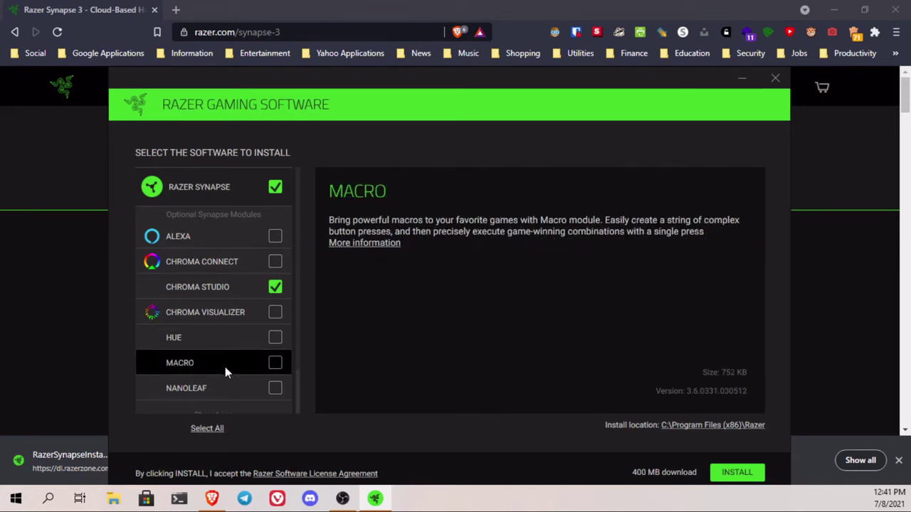
pyautogui.moveTo(226, 389)
pyautogui.scroll(-1, 229, 363)
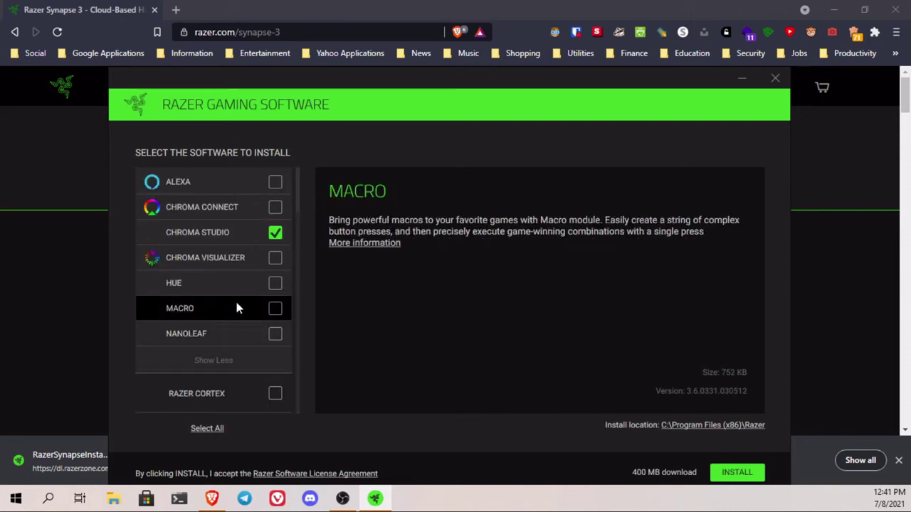
pyautogui.click(275, 310)
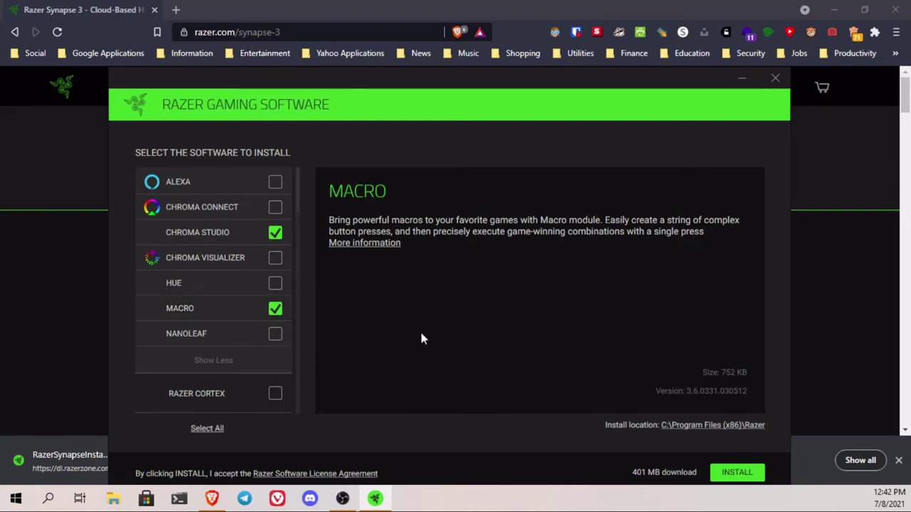
pyautogui.click(211, 352)
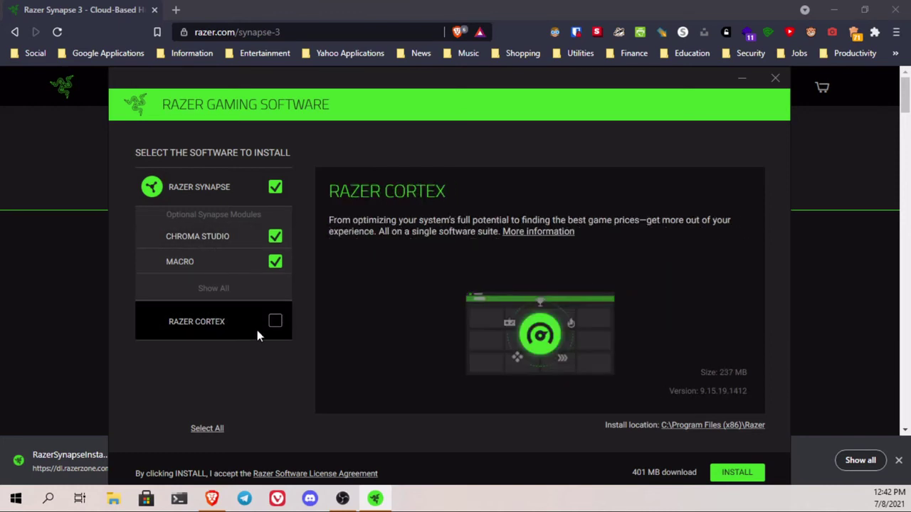
# - Tick Razer Cortex and install the selected software as a 638 MB download
pyautogui.click(275, 321)
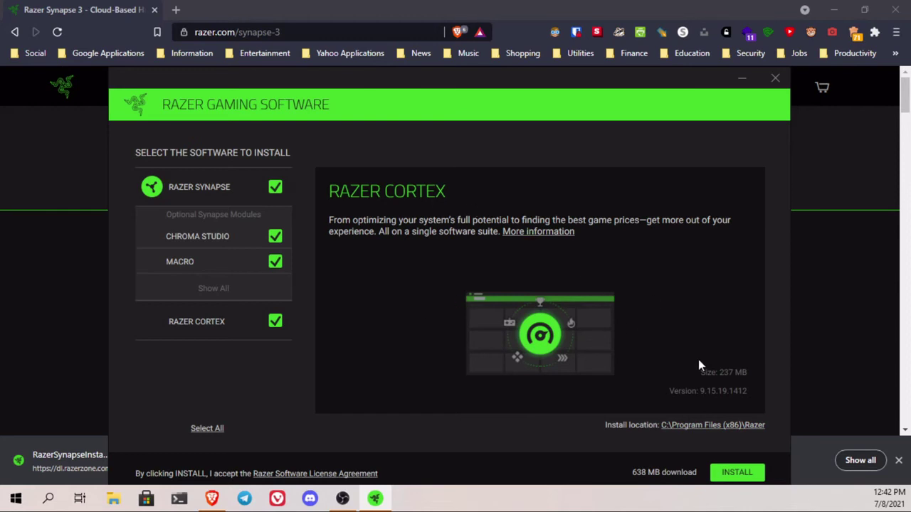
pyautogui.click(748, 474)
pyautogui.moveTo(273, 245)
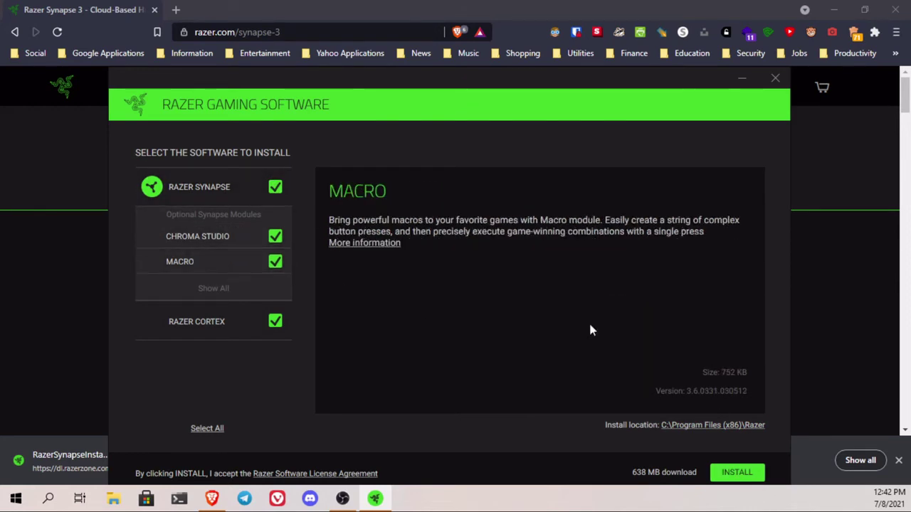
pyautogui.click(740, 476)
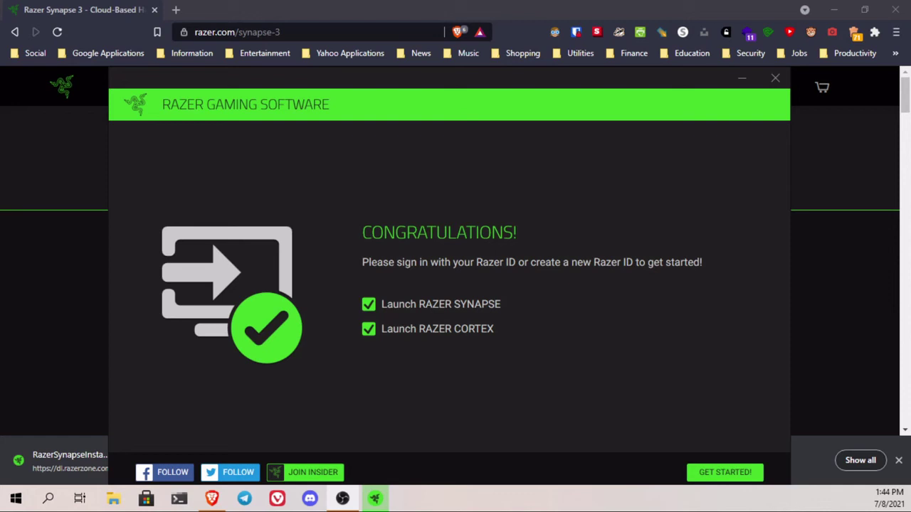
# - Untick Launch Razer Cortex and finish setup so only Razer Synapse launches
pyautogui.click(368, 329)
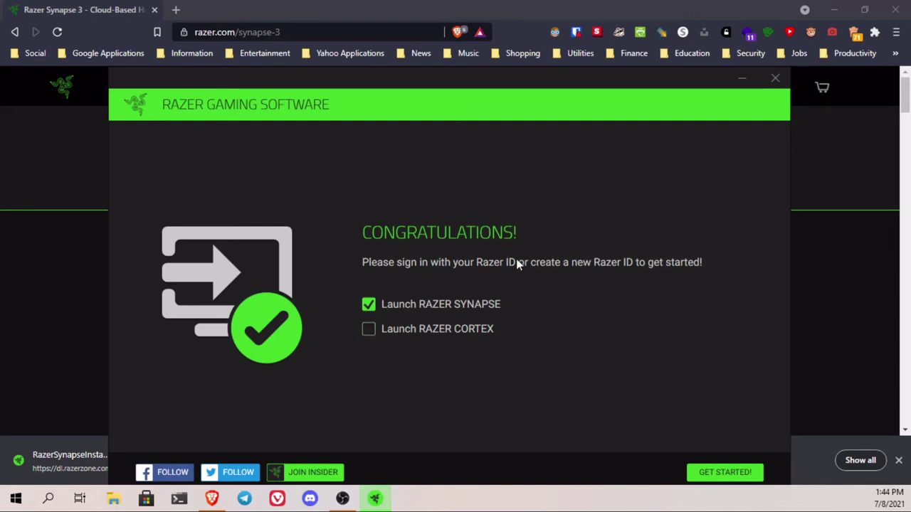
pyautogui.click(737, 473)
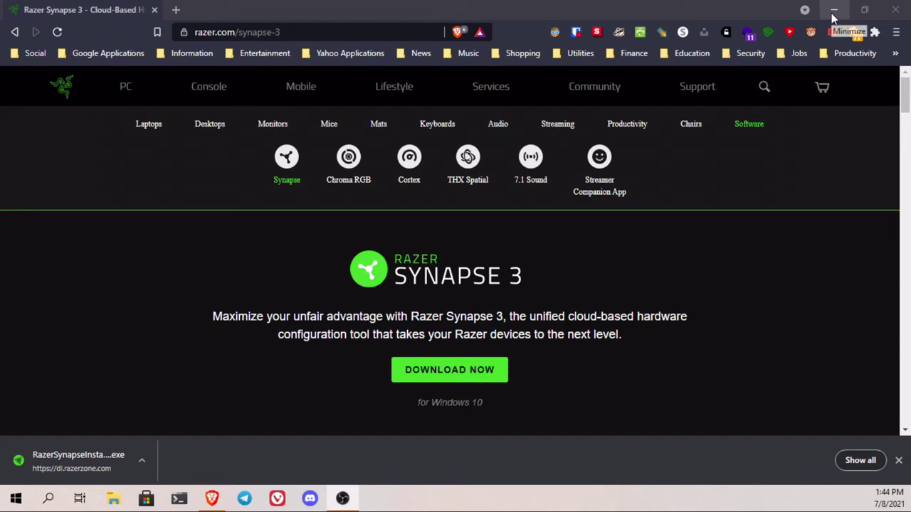
# - Minimize Brave to bring Razer Synapse's Terms and Conditions screen into view
pyautogui.click(834, 17)
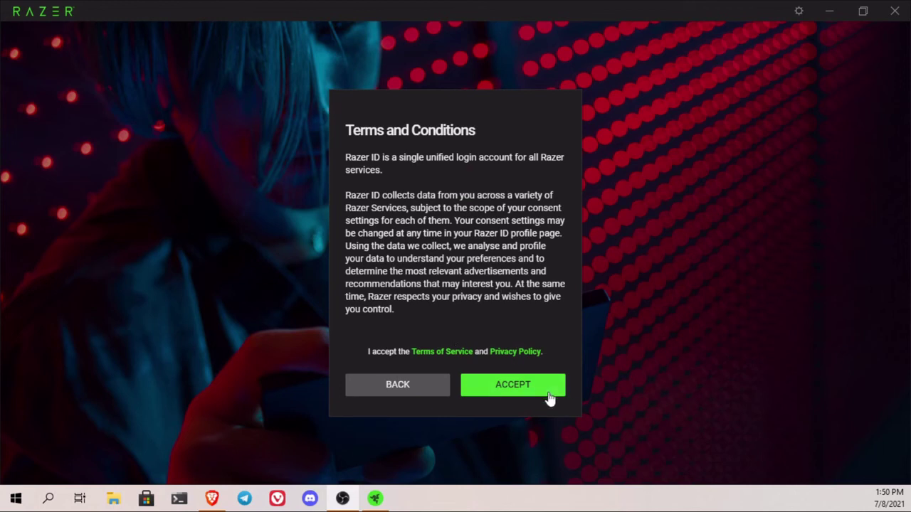
# - Accept the Razer ID Terms and Conditions to reach the Synapse dashboard
pyautogui.click(528, 392)
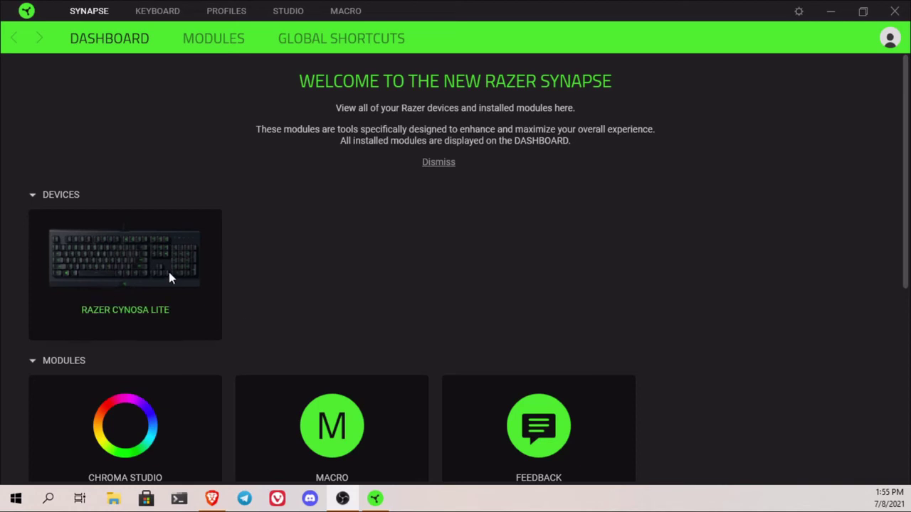
# - Dismiss the dashboard's welcome banner and scroll through the dashboard cards
pyautogui.click(451, 163)
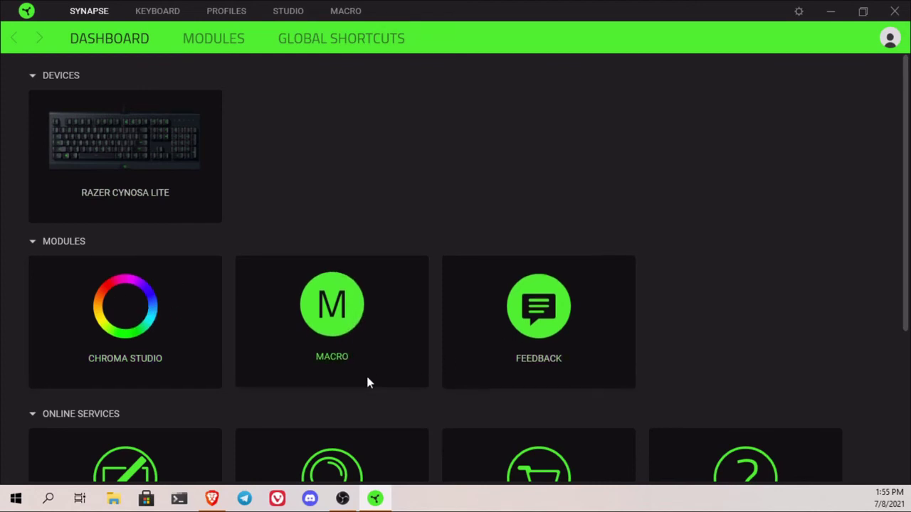
pyautogui.scroll(-1, 309, 343)
pyautogui.scroll(-1, 309, 349)
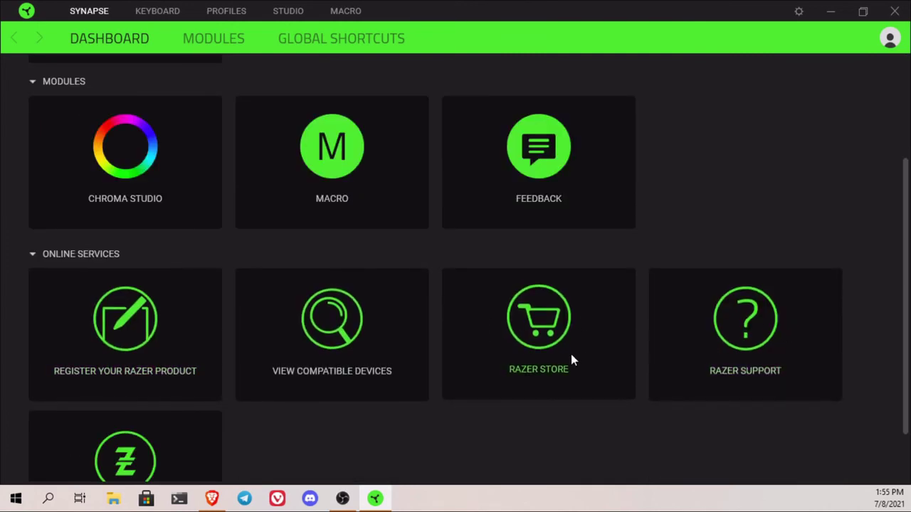
pyautogui.scroll(-1, 534, 360)
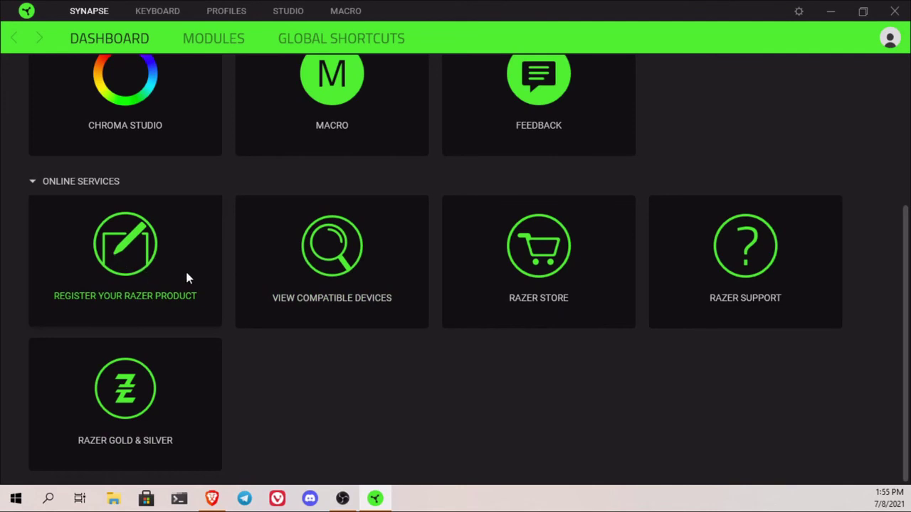
pyautogui.scroll(2, 377, 351)
pyautogui.scroll(1, 377, 350)
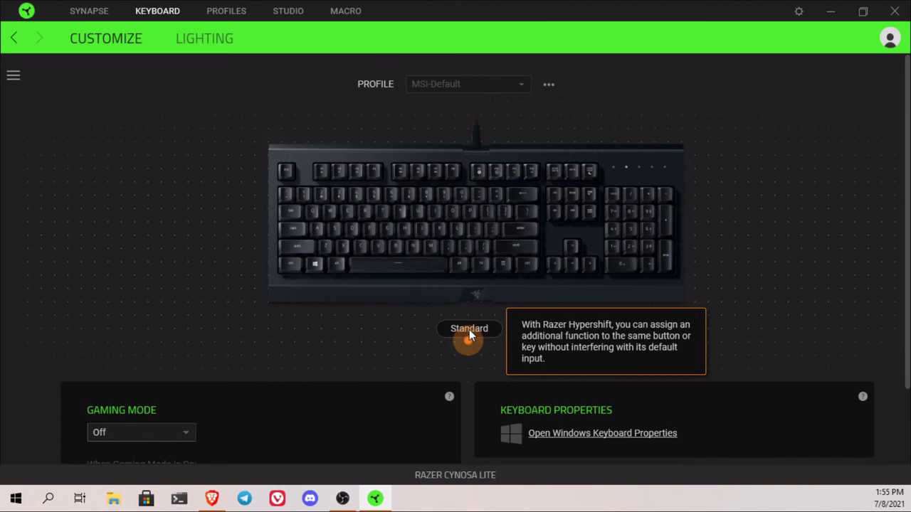
pyautogui.click(470, 330)
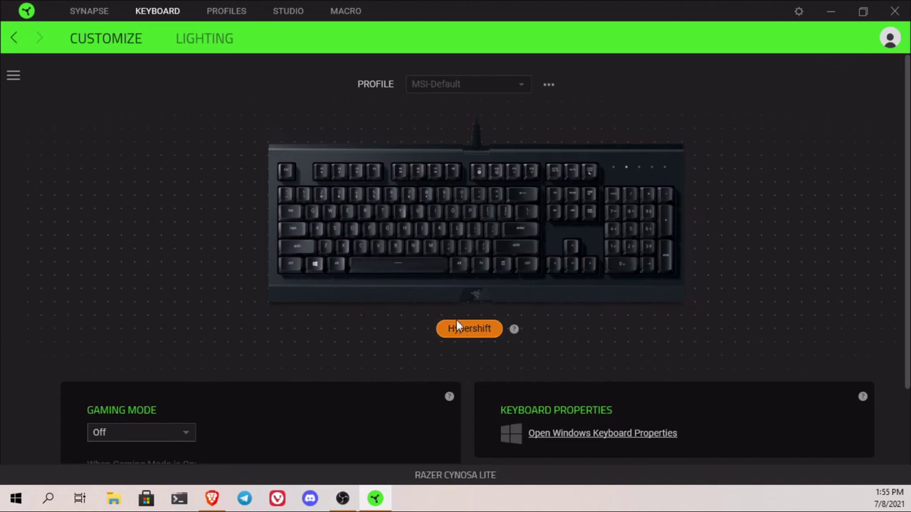
pyautogui.click(497, 332)
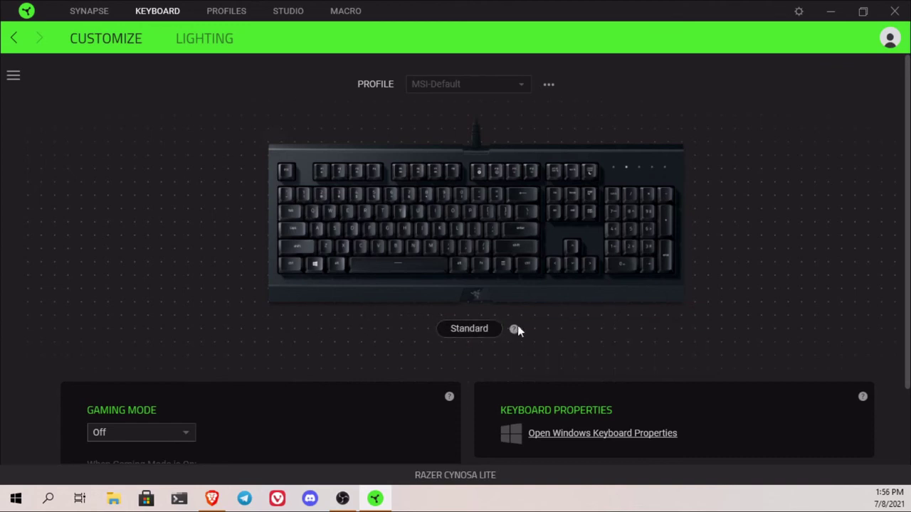
pyautogui.moveTo(515, 329)
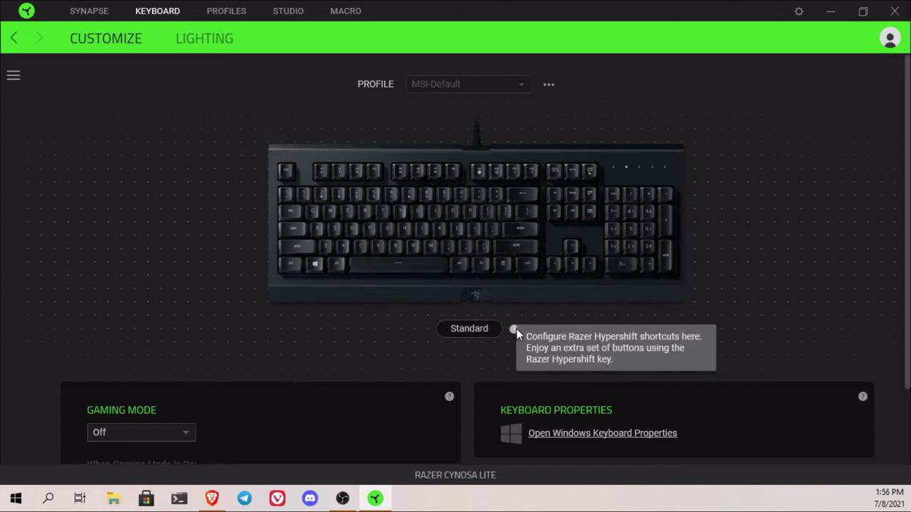
pyautogui.scroll(-1, 246, 309)
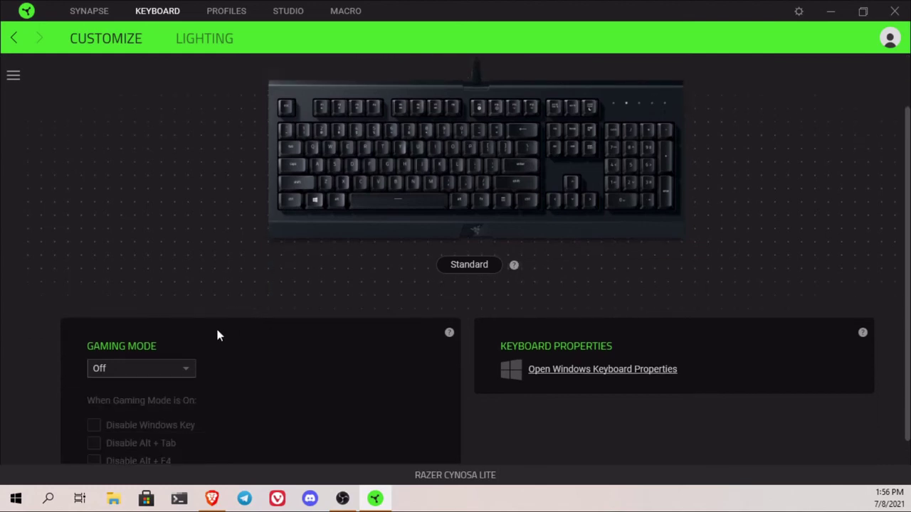
pyautogui.scroll(-1, 221, 332)
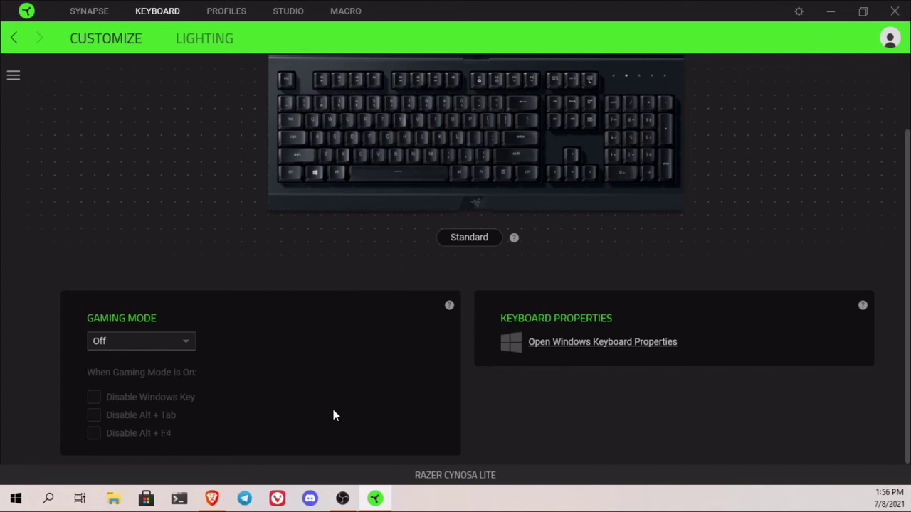
pyautogui.scroll(3, 331, 412)
pyautogui.click(551, 89)
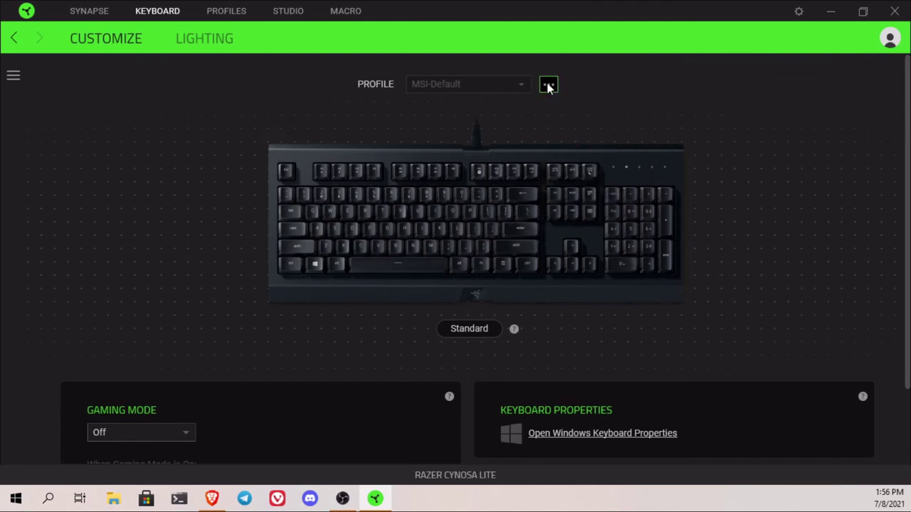
pyautogui.click(351, 110)
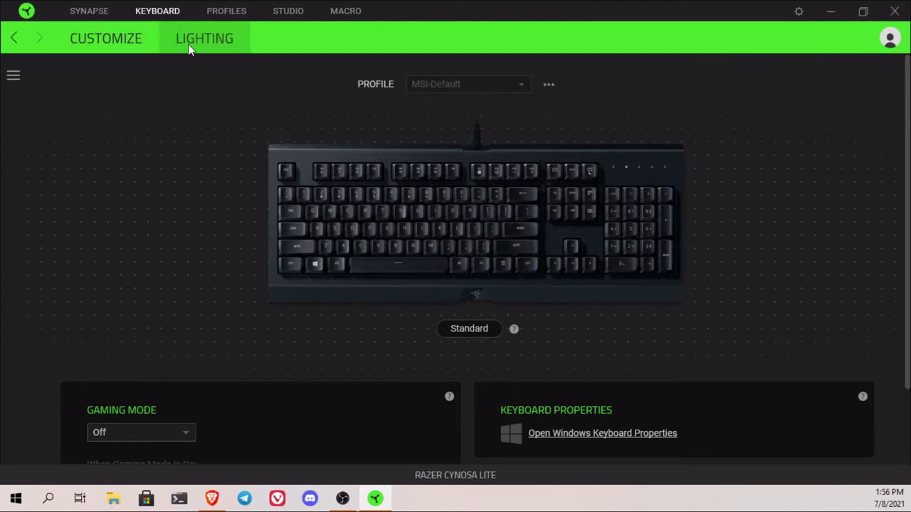
pyautogui.click(19, 83)
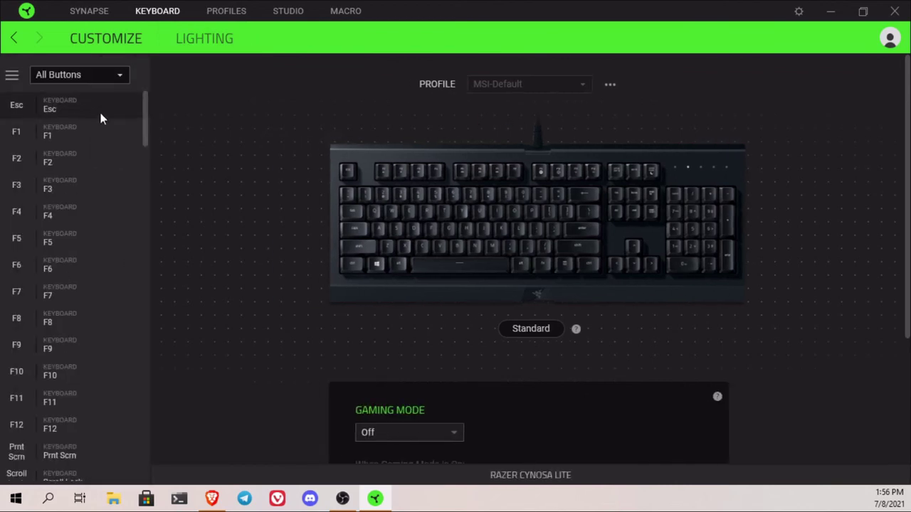
pyautogui.scroll(-10, 79, 382)
pyautogui.scroll(10, 79, 392)
pyautogui.scroll(3, 81, 401)
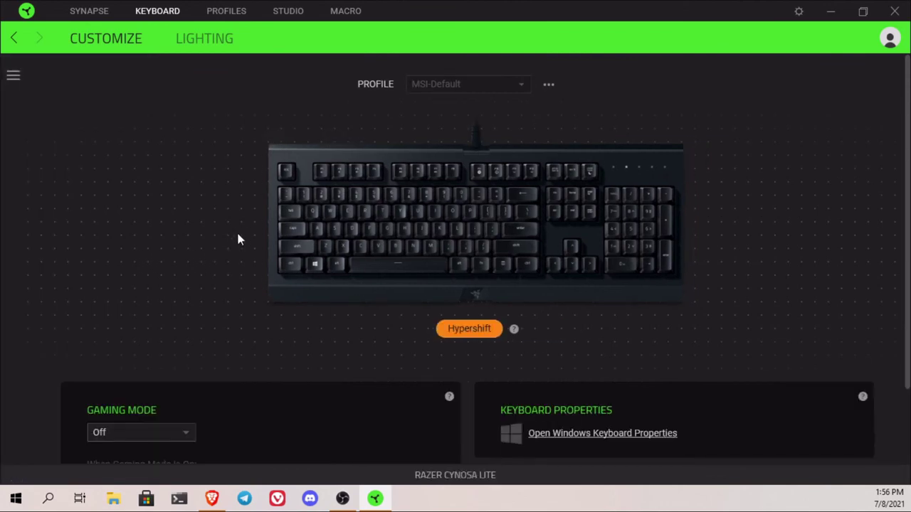
pyautogui.click(14, 77)
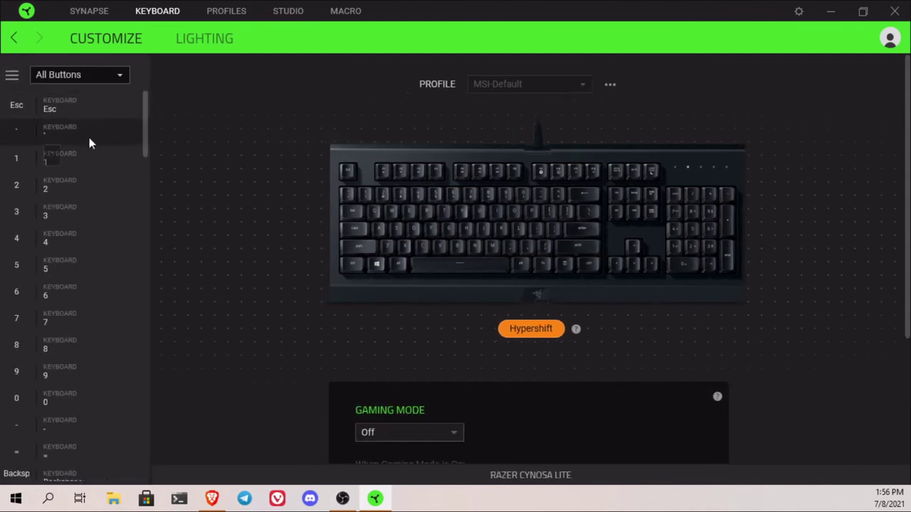
pyautogui.click(14, 75)
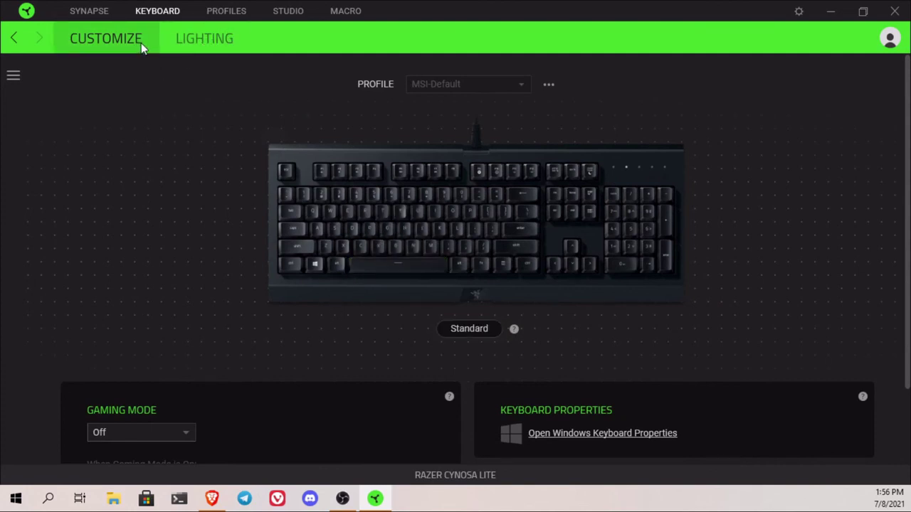
pyautogui.scroll(-2, 242, 144)
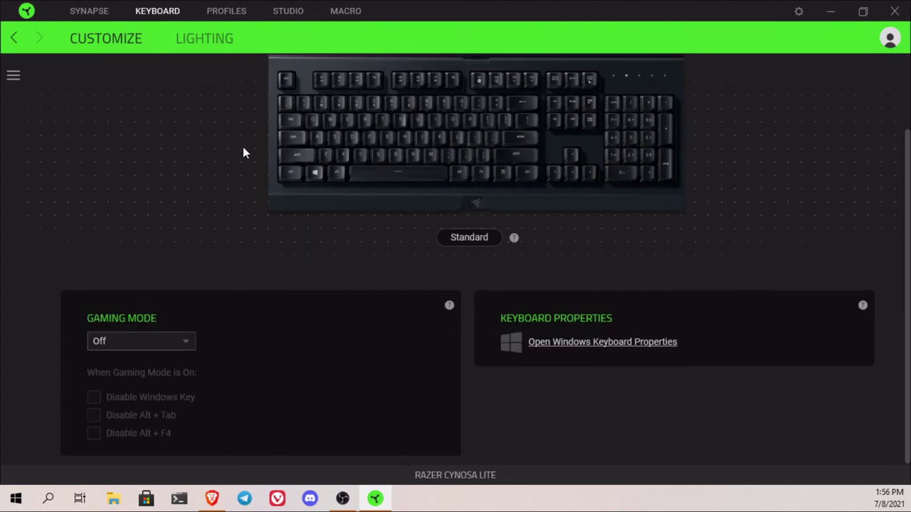
pyautogui.scroll(2, 242, 168)
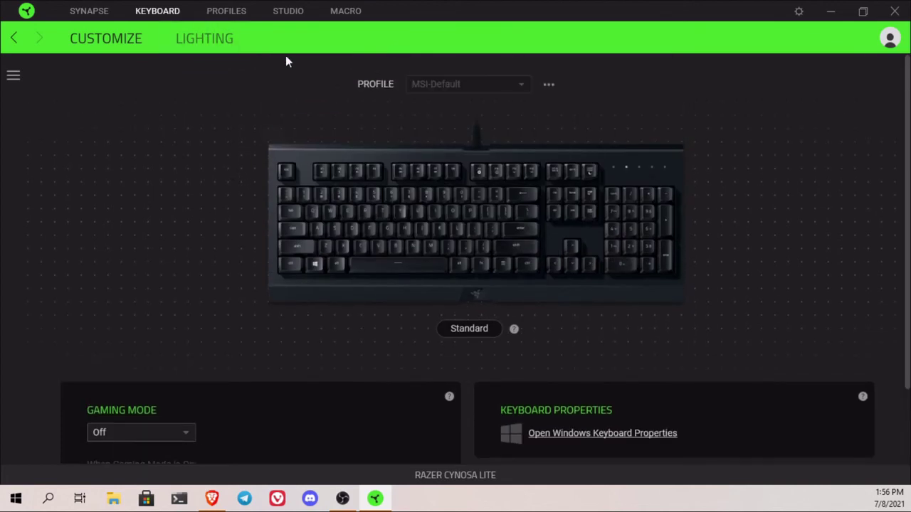
pyautogui.click(214, 41)
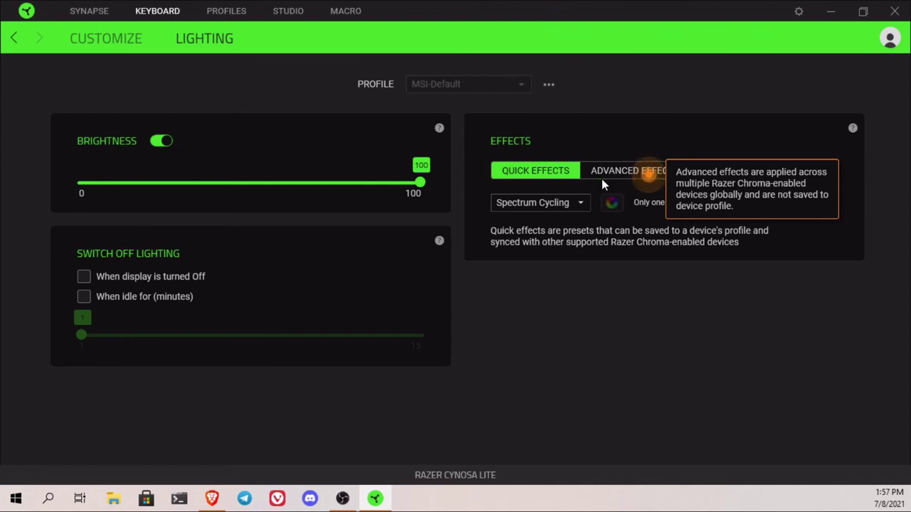
pyautogui.click(627, 173)
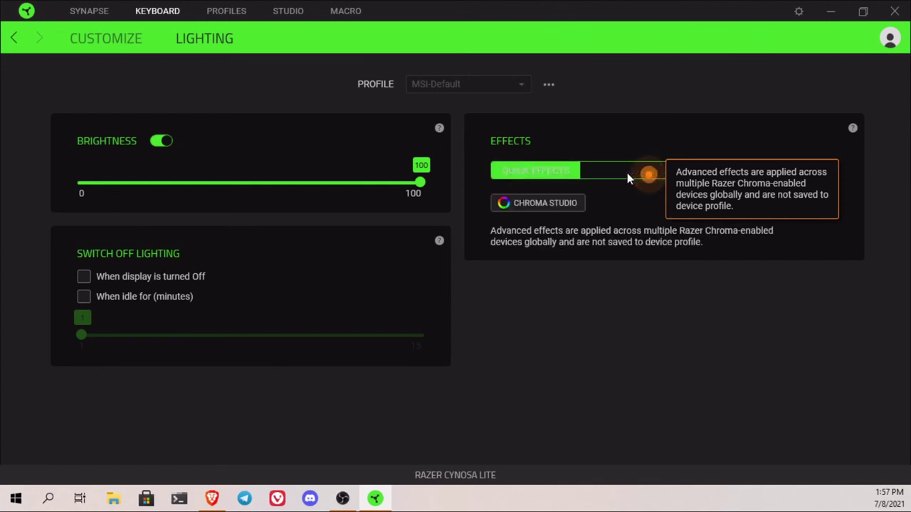
pyautogui.click(554, 174)
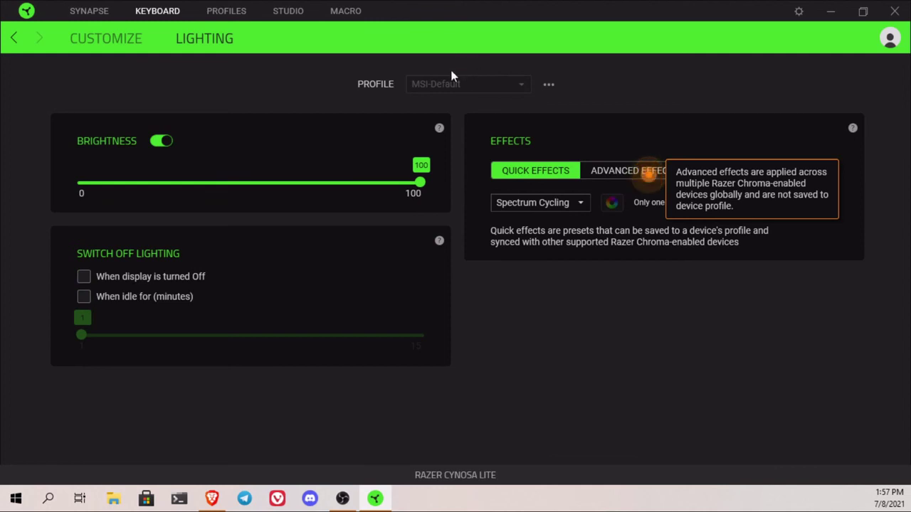
pyautogui.click(549, 84)
pyautogui.click(106, 47)
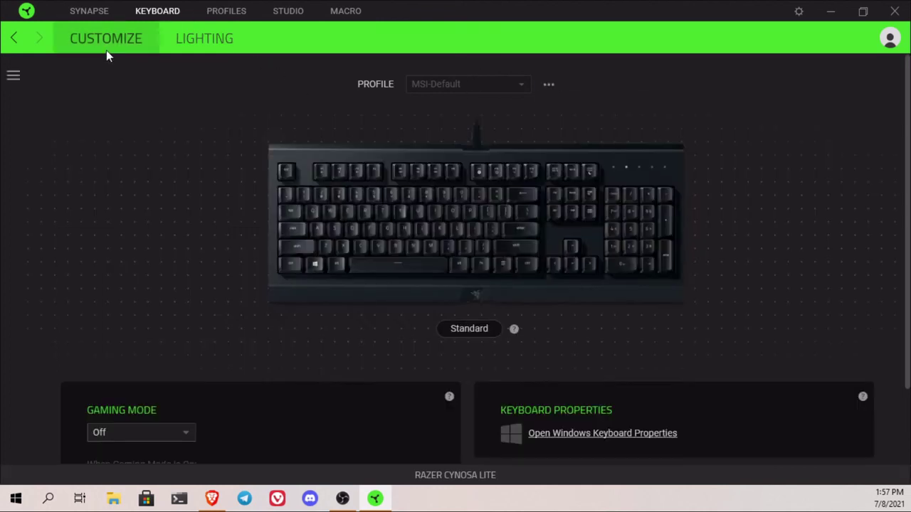
# - Open Profiles, browse the game picker, and close it without linking any game to MSI-Default
pyautogui.click(242, 19)
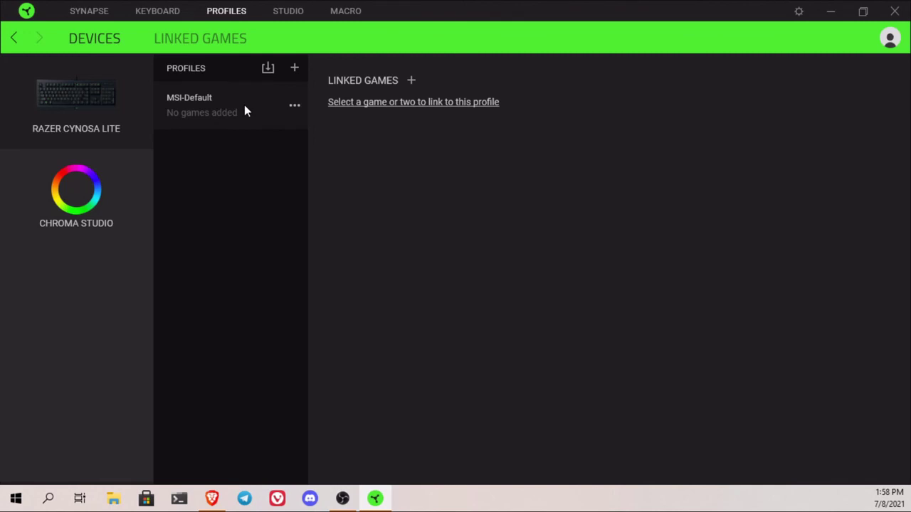
pyautogui.click(417, 104)
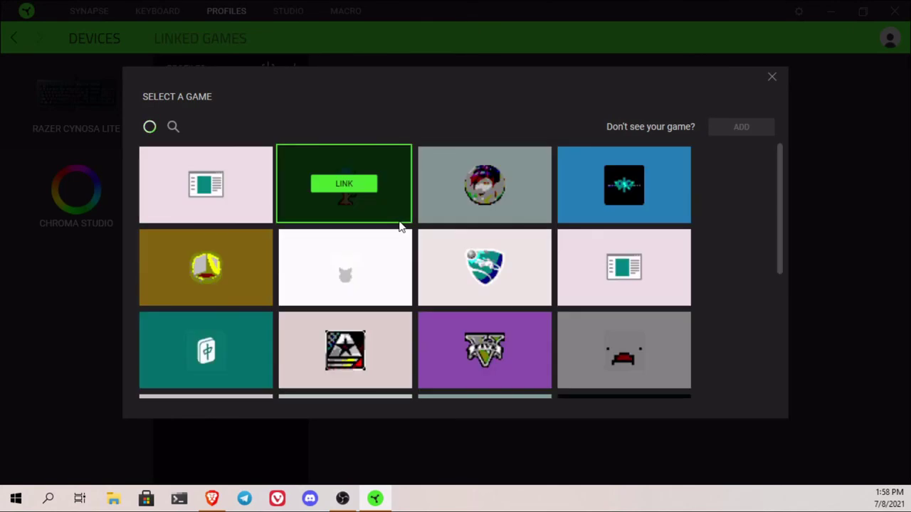
pyautogui.moveTo(527, 201)
pyautogui.scroll(-5, 744, 258)
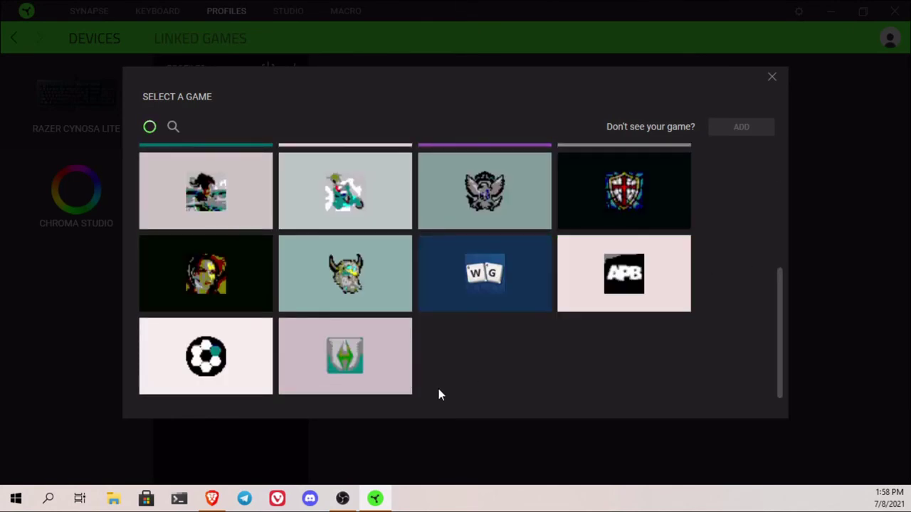
pyautogui.scroll(5, 436, 391)
pyautogui.moveTo(360, 242)
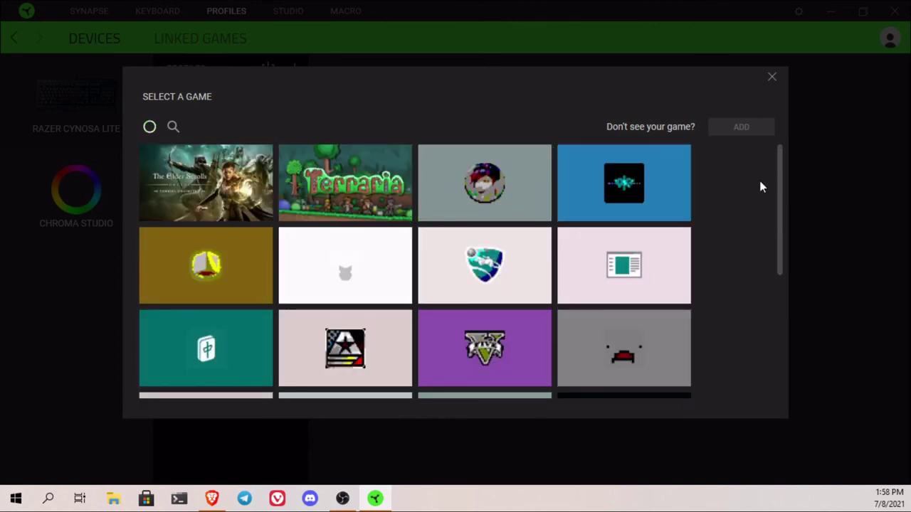
pyautogui.scroll(-1, 719, 248)
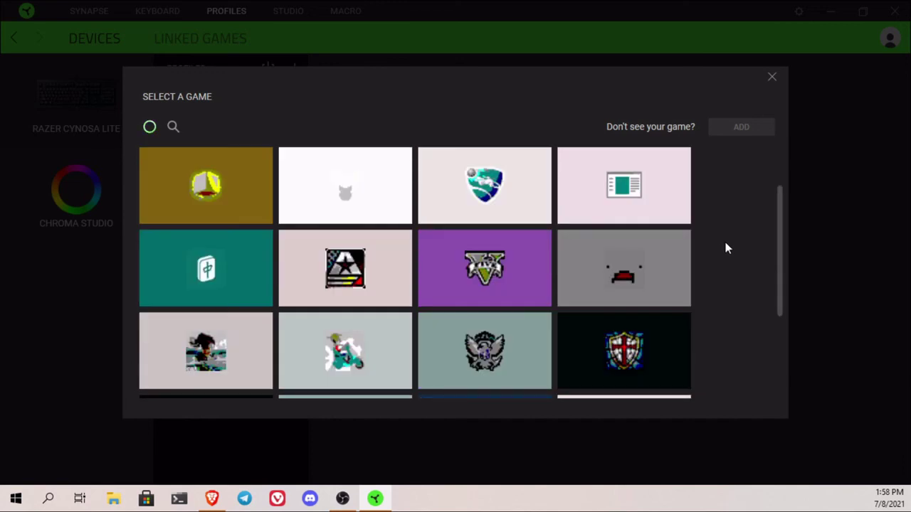
pyautogui.scroll(1, 732, 248)
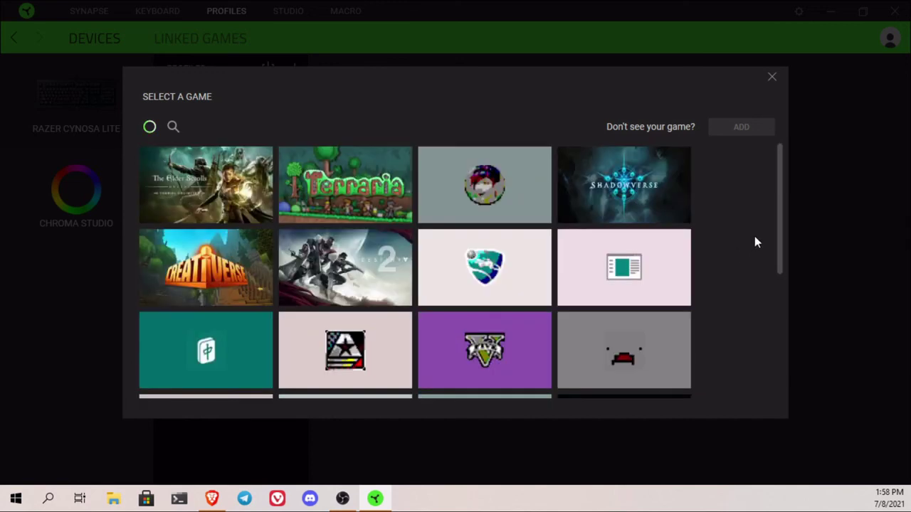
pyautogui.click(771, 77)
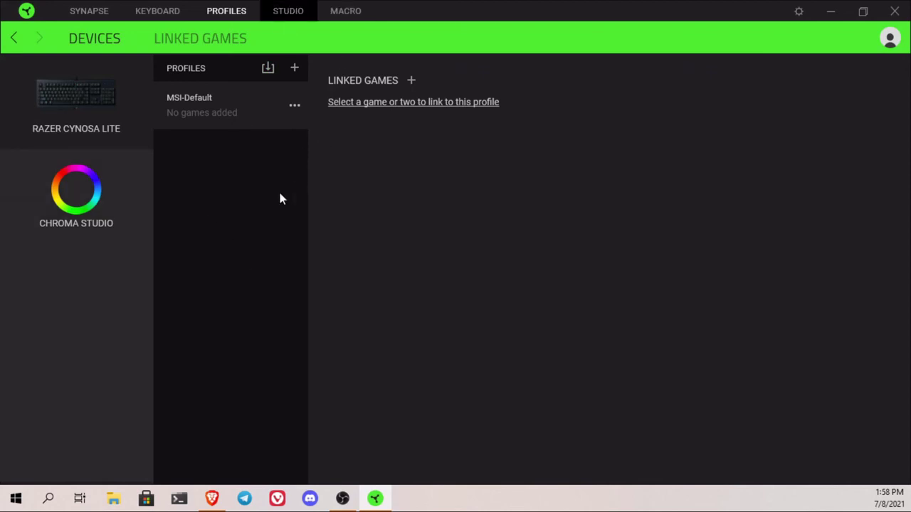
# - Open Chroma Studio and advance its welcome tutorial one step
pyautogui.click(286, 12)
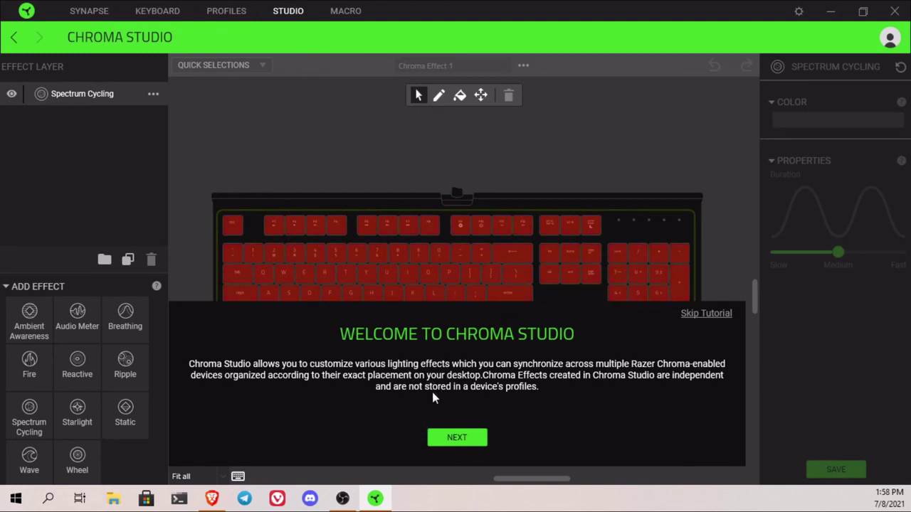
pyautogui.click(461, 439)
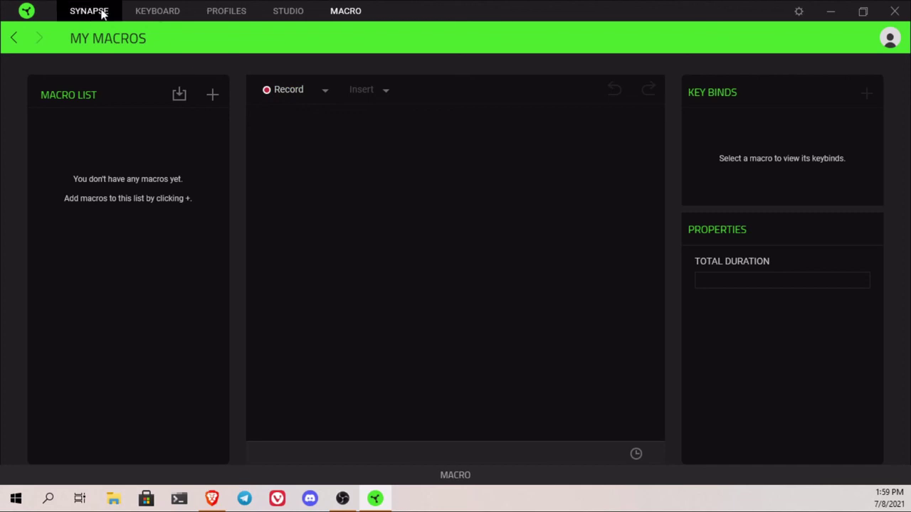
# - Return to the Synapse dashboard and look over the General pane of Settings
pyautogui.click(12, 39)
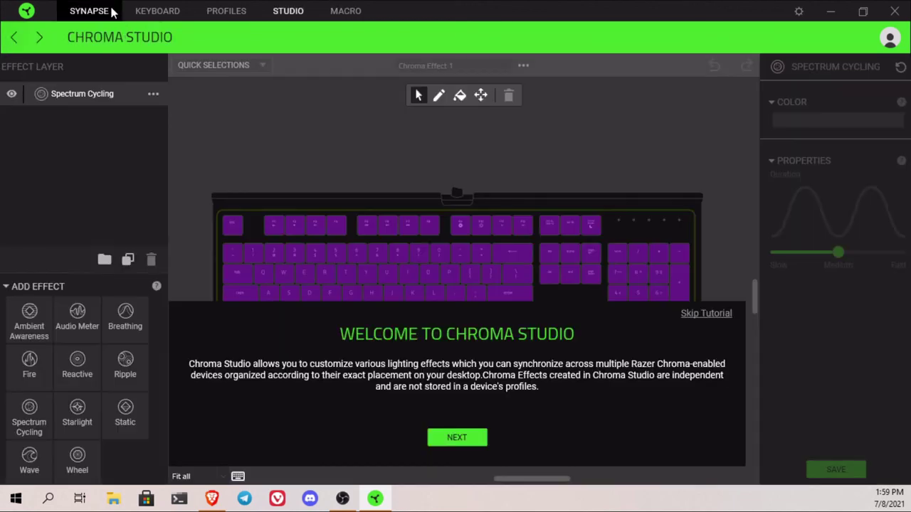
pyautogui.click(101, 14)
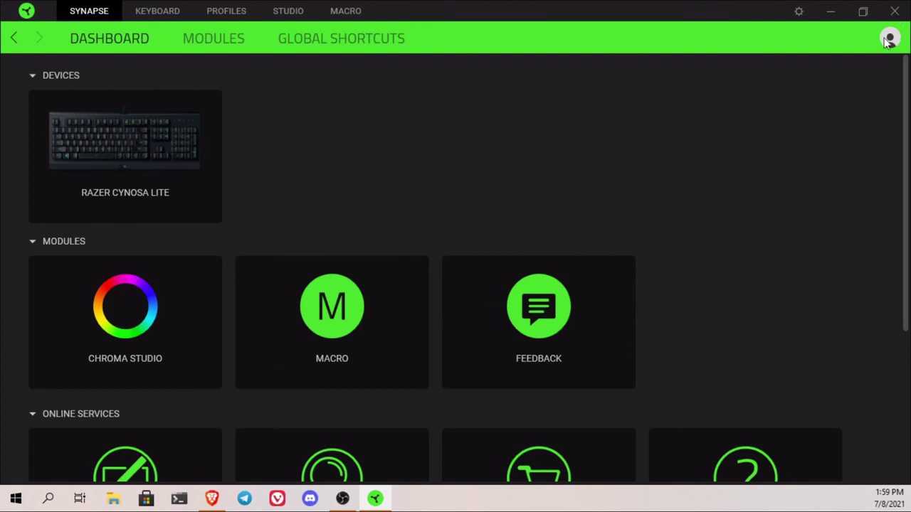
pyautogui.click(800, 12)
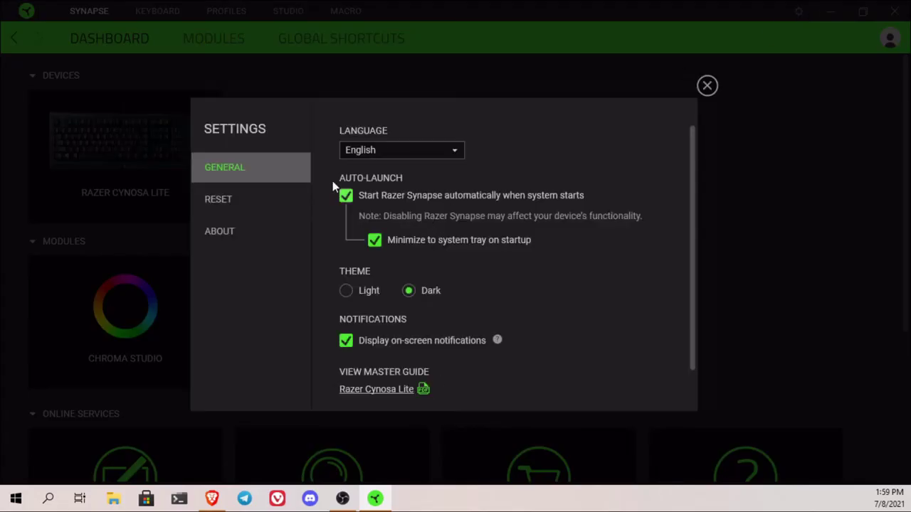
pyautogui.scroll(-1, 465, 252)
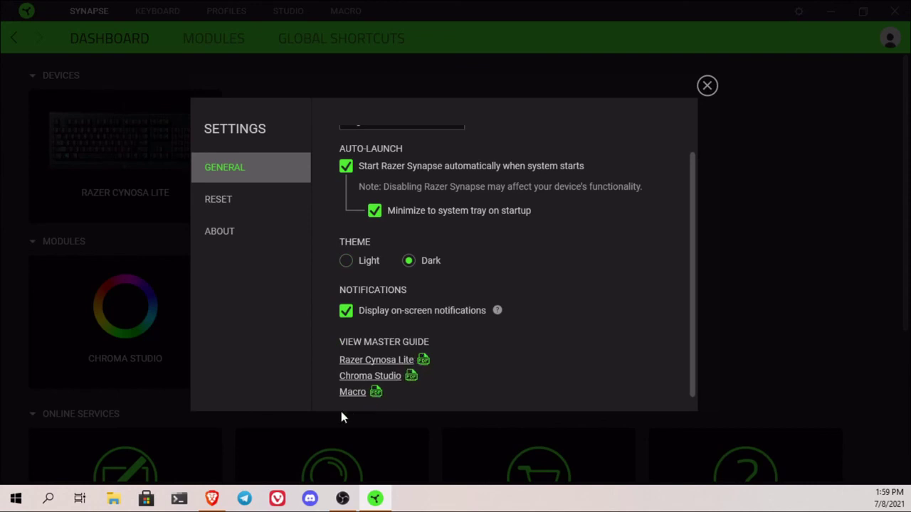
pyautogui.click(708, 87)
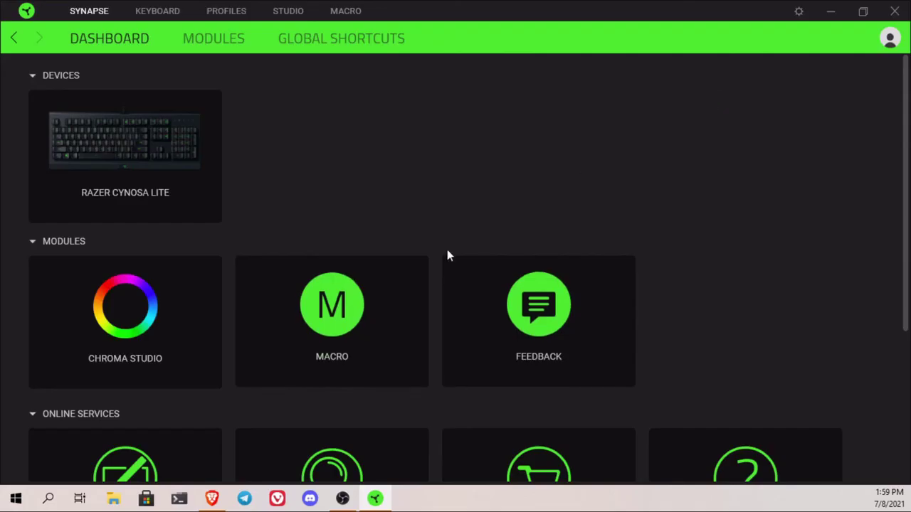